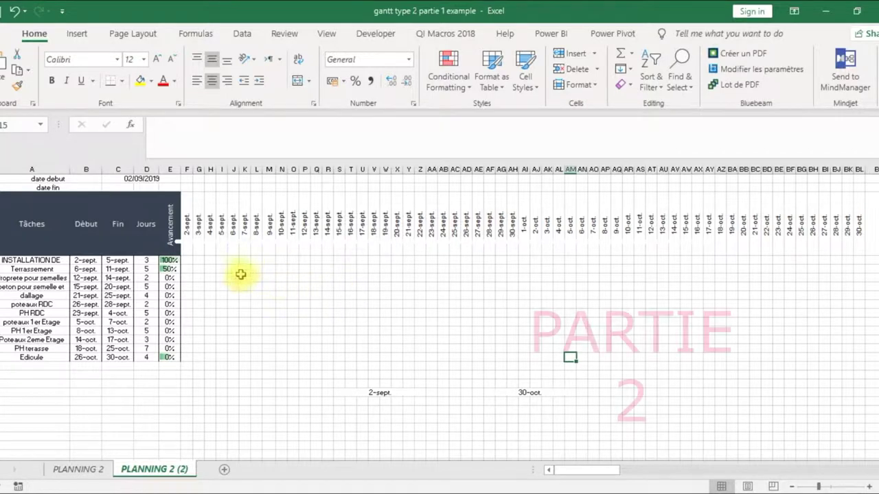
# Select the empty day grid beside the task rows, then clear the selection
pyautogui.moveTo(190, 261)
pyautogui.mouseDown()
pyautogui.moveTo(275, 314)
pyautogui.moveTo(833, 379)
pyautogui.mouseUp()
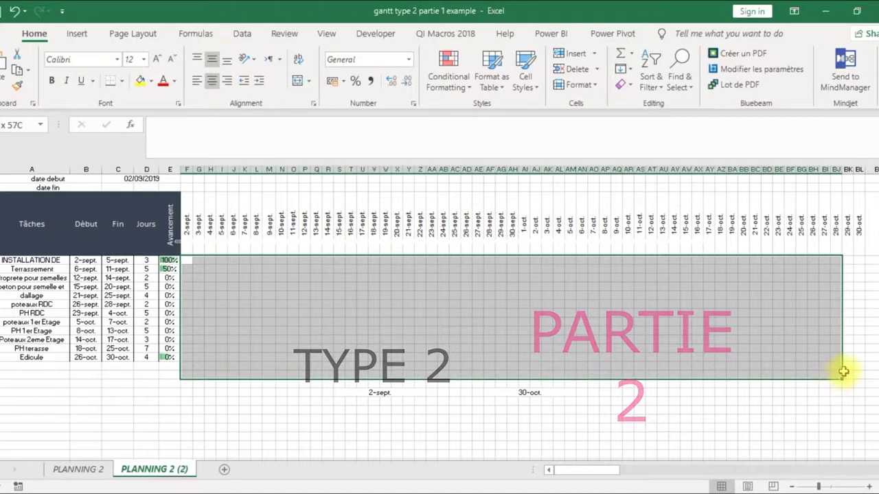
pyautogui.moveTo(833, 378); pyautogui.dragTo(858, 357)
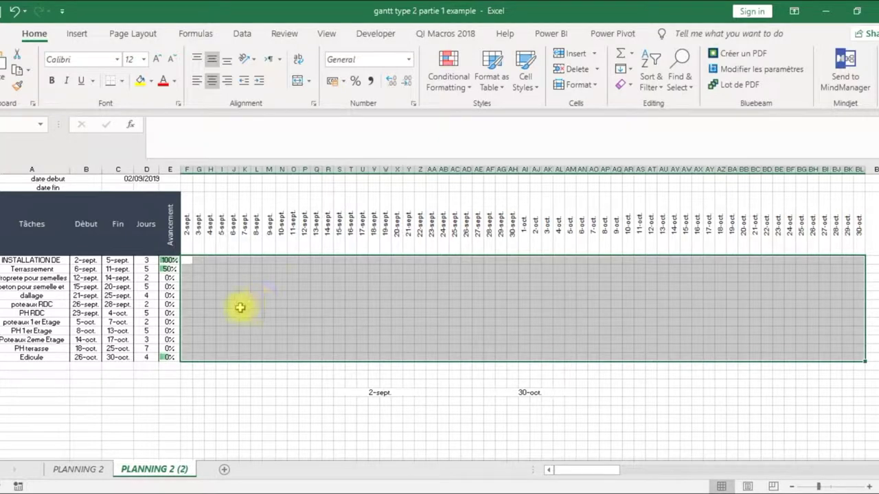
pyautogui.click(210, 305)
pyautogui.moveTo(191, 259); pyautogui.dragTo(676, 331)
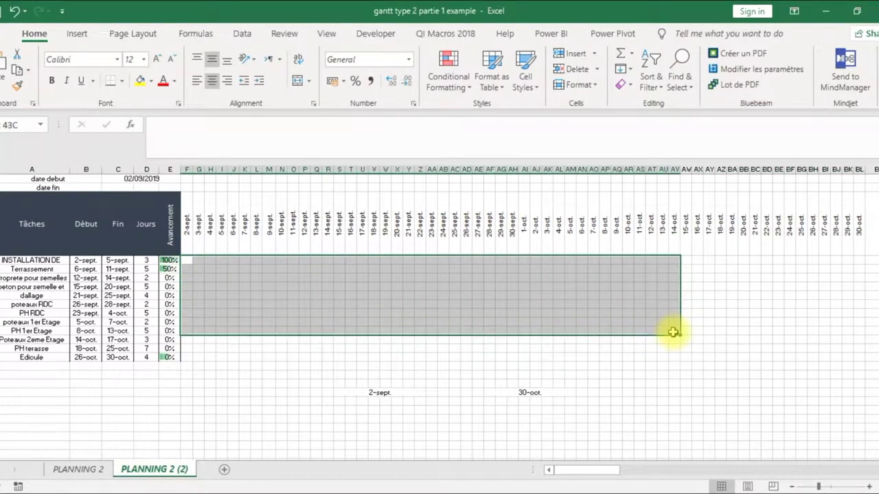
pyautogui.click(294, 349)
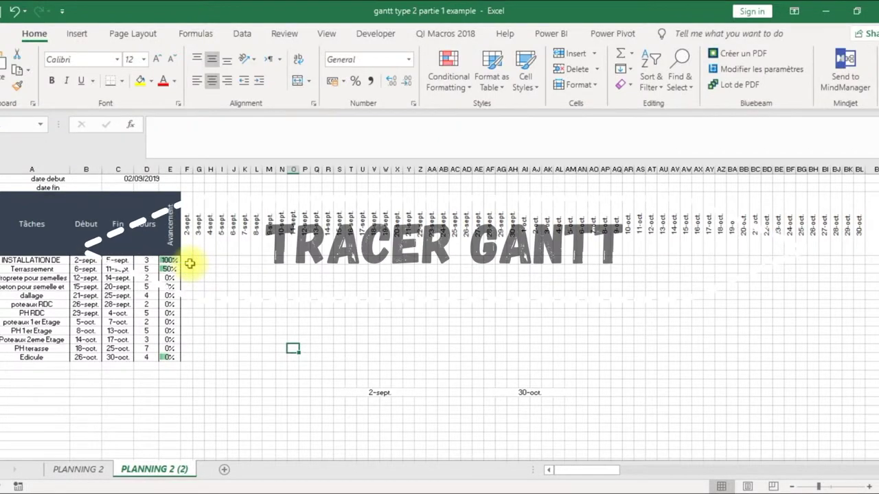
# Inspect the formula behind the 2-sept. date header above the INSTALLATION DE day cells
pyautogui.moveTo(189, 264); pyautogui.dragTo(233, 262)
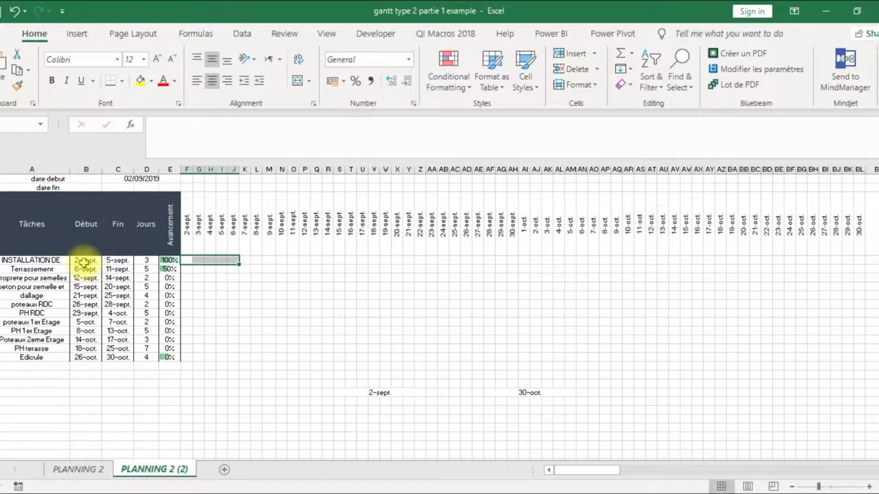
pyautogui.click(189, 232)
pyautogui.doubleClick(189, 232)
pyautogui.press('Escape')
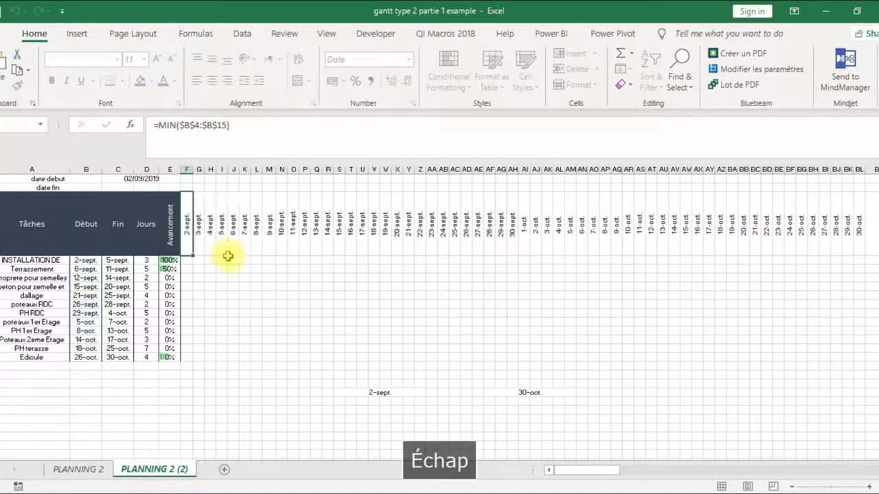
pyautogui.moveTo(186, 260); pyautogui.dragTo(245, 261)
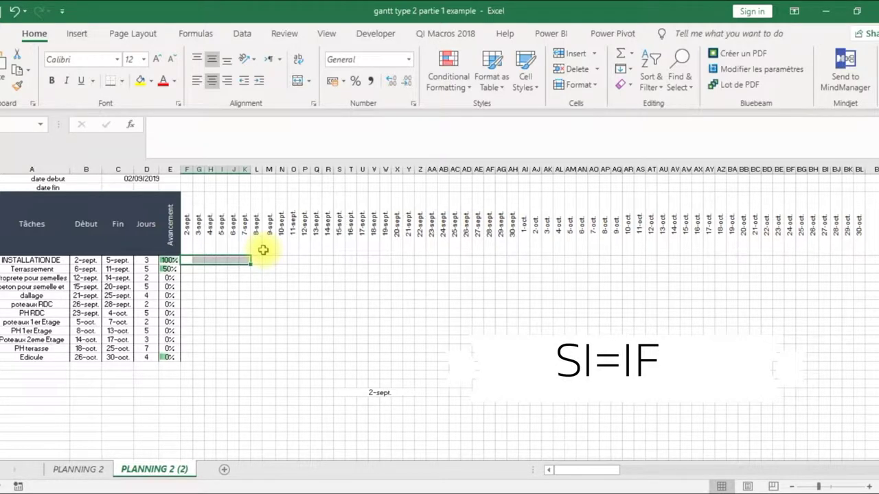
pyautogui.click(187, 260)
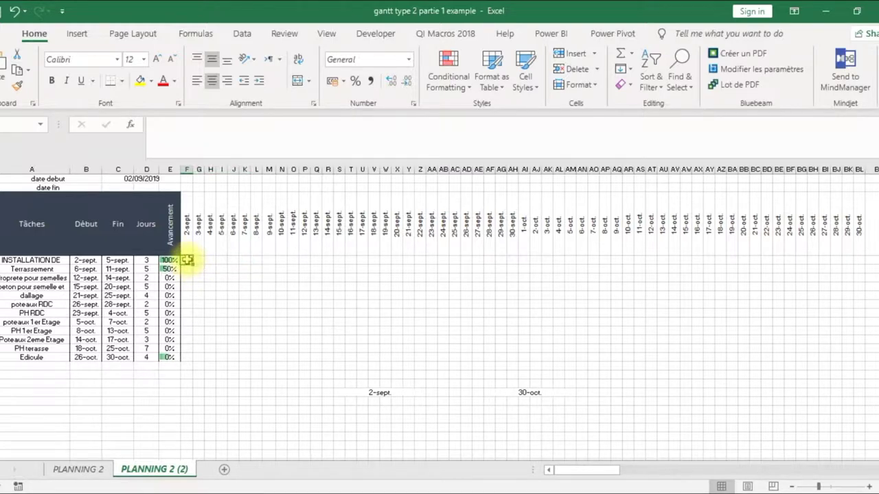
pyautogui.click(186, 234)
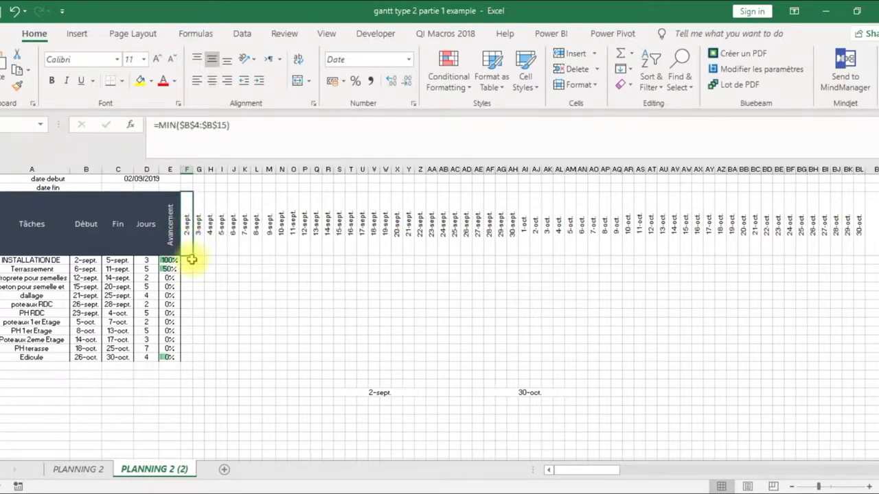
pyautogui.click(191, 260)
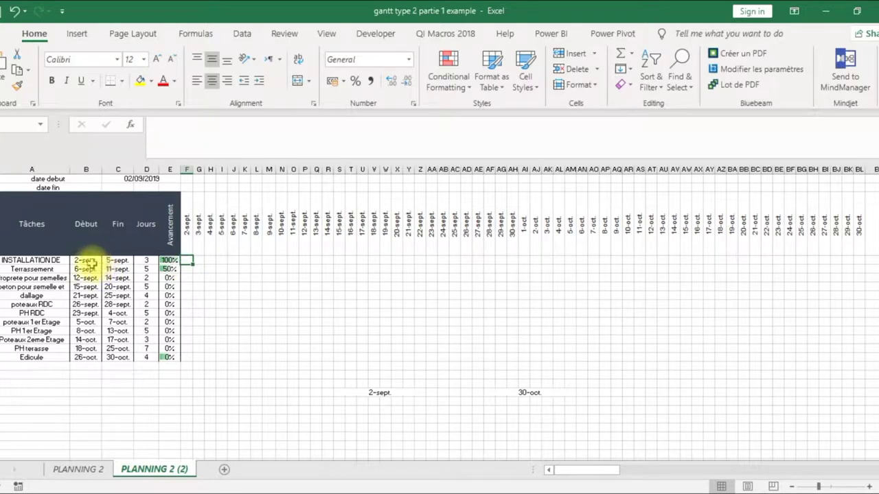
# Review the start and end date formulas in B4 and C4, then begin a formula in F4
pyautogui.click(92, 263)
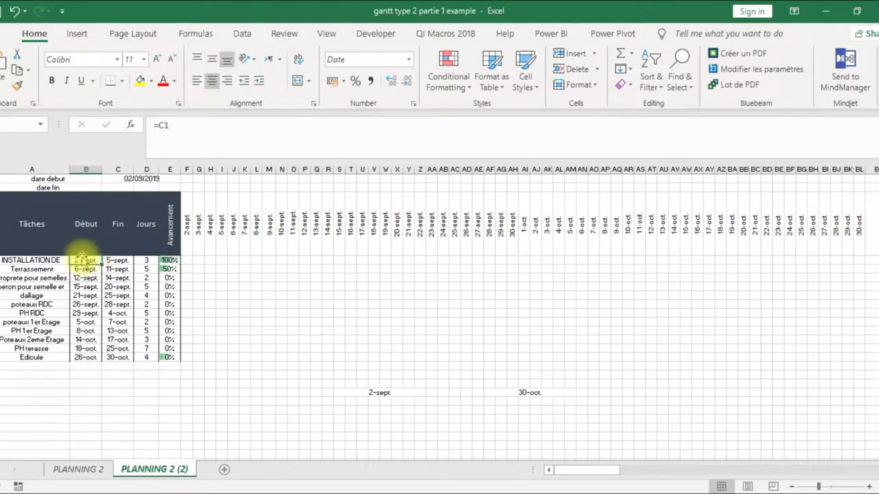
pyautogui.click(127, 262)
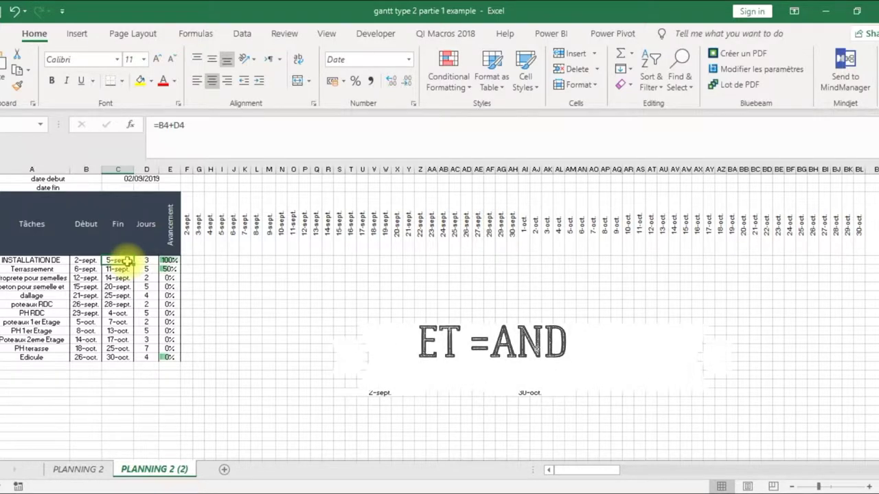
pyautogui.click(187, 261)
pyautogui.click(210, 139)
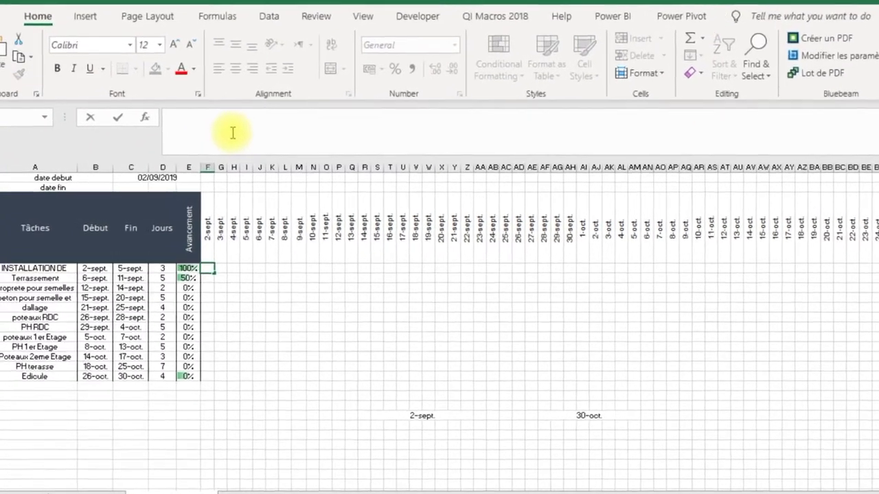
# Start F4's formula with the test F$3>=$B4, the day header against the task start
pyautogui.write('=')
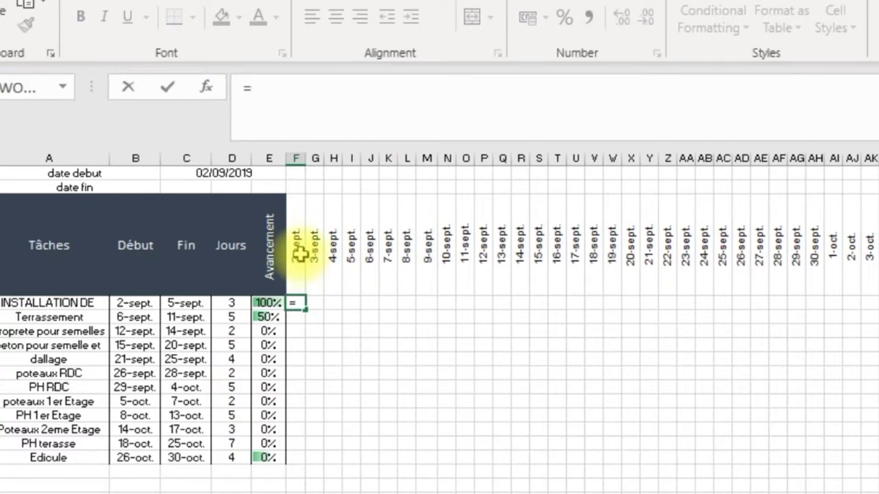
pyautogui.click(304, 259)
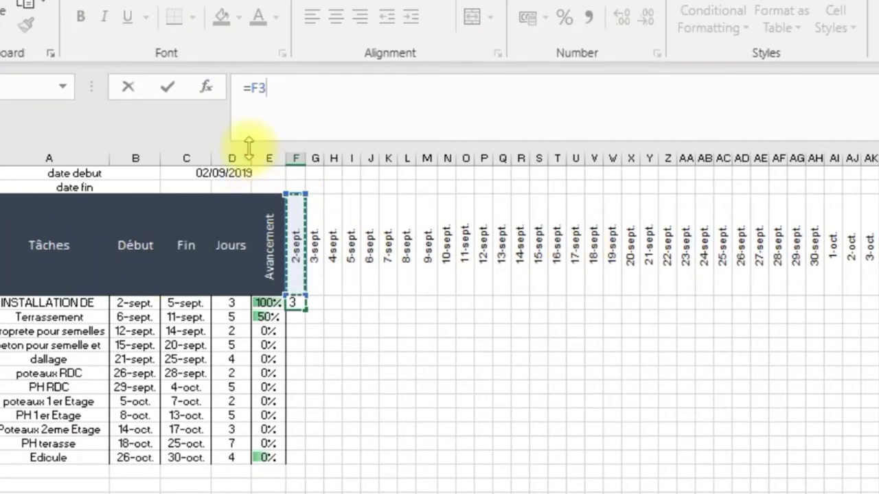
pyautogui.press('F4')
pyautogui.press('F4')
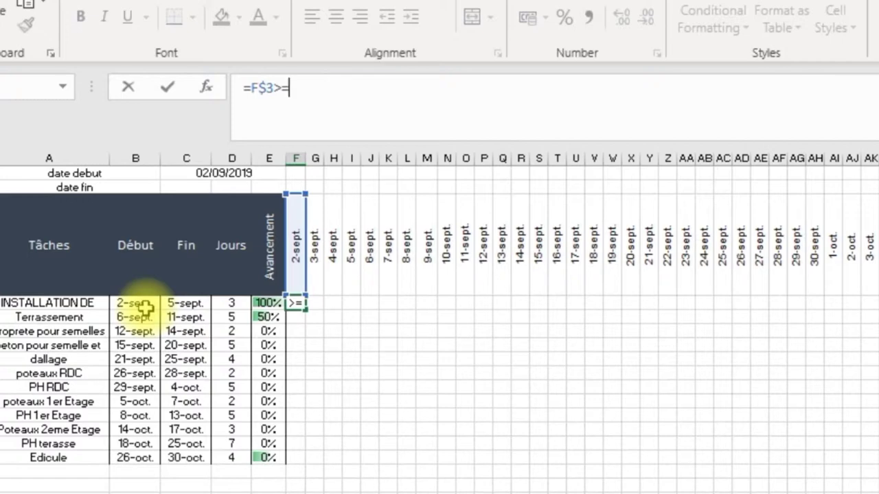
pyautogui.click(146, 308)
pyautogui.write(';')
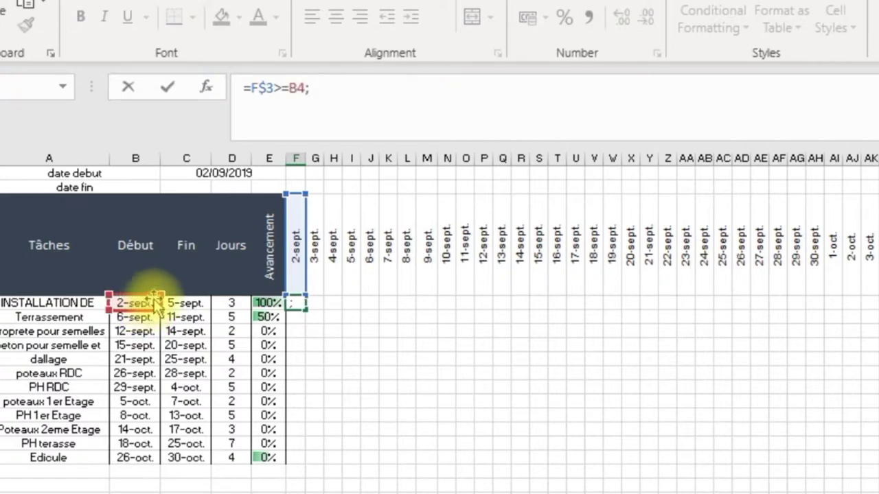
# Add the second test F$3<=$C4, the day header against the task end
pyautogui.click(295, 238)
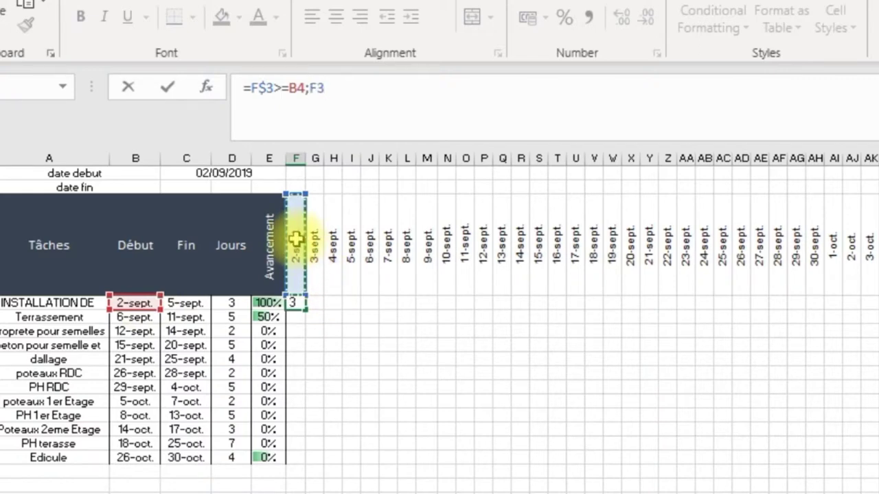
pyautogui.press('F4')
pyautogui.press('F4')
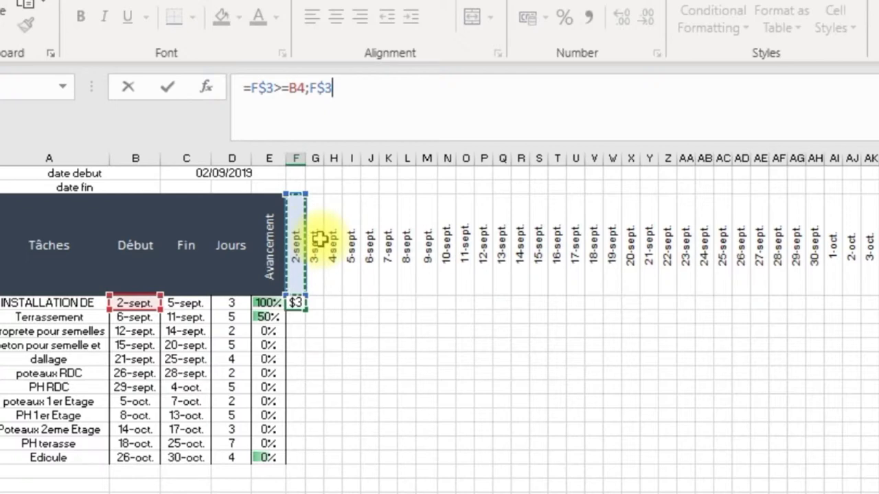
pyautogui.write('<')
pyautogui.press('BackSpace')
pyautogui.write('<=')
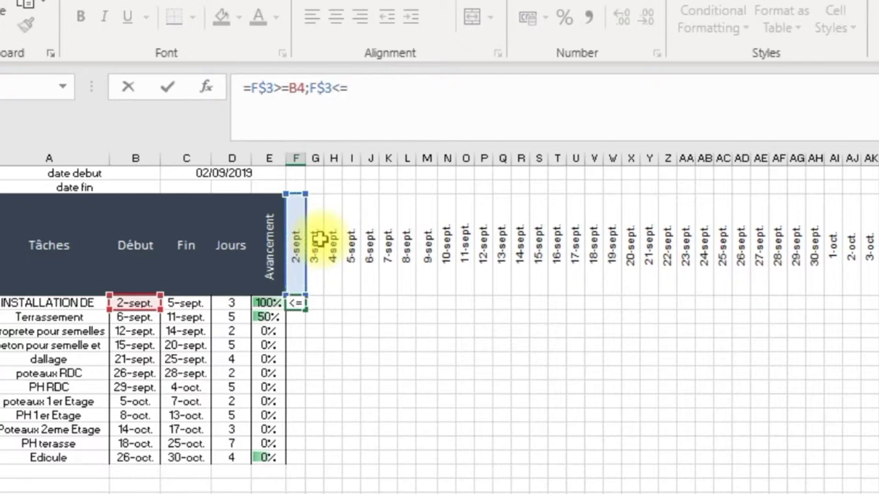
pyautogui.click(192, 307)
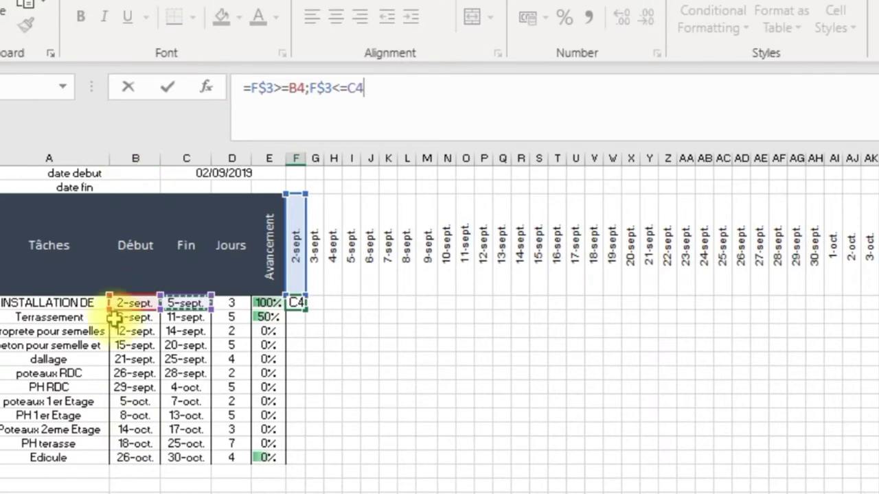
# Anchor the $B4 and $C4 references to their columns and start wrapping the tests in AND
pyautogui.click(292, 88)
pyautogui.press('F4')
pyautogui.press('F4')
pyautogui.press('F4')
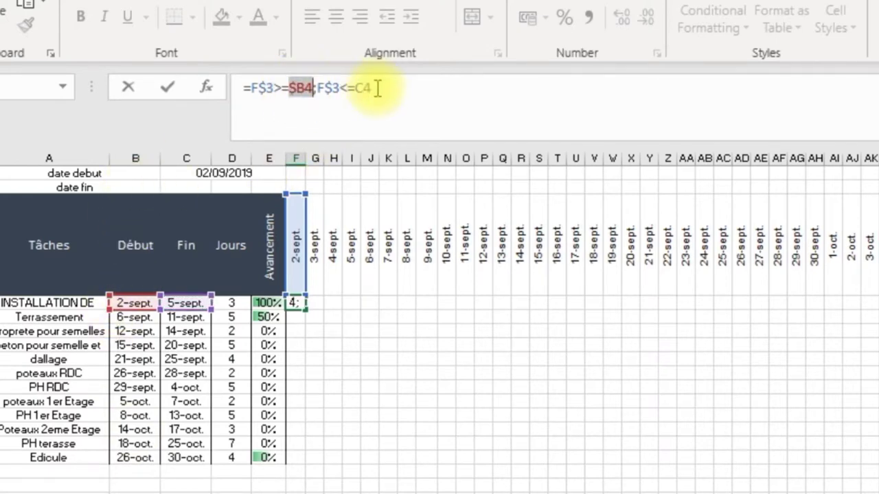
pyautogui.click(355, 87)
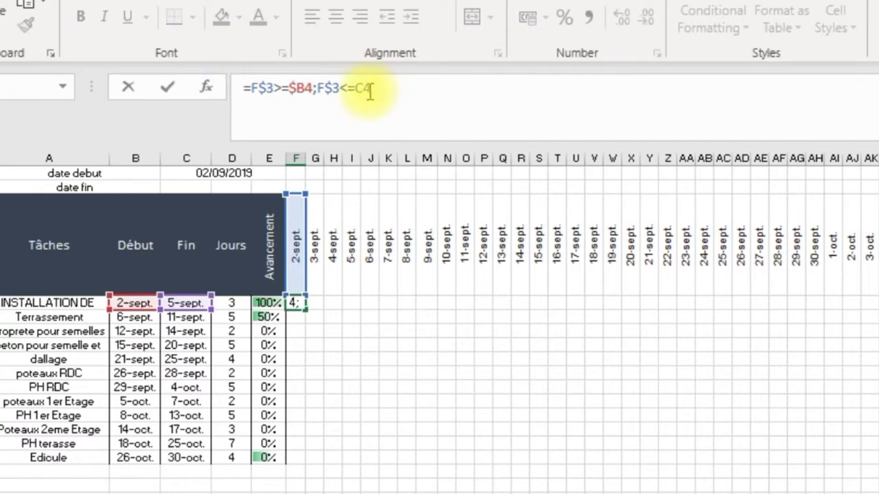
pyautogui.press('F4')
pyautogui.press('F4')
pyautogui.press('F4')
pyautogui.click(250, 88)
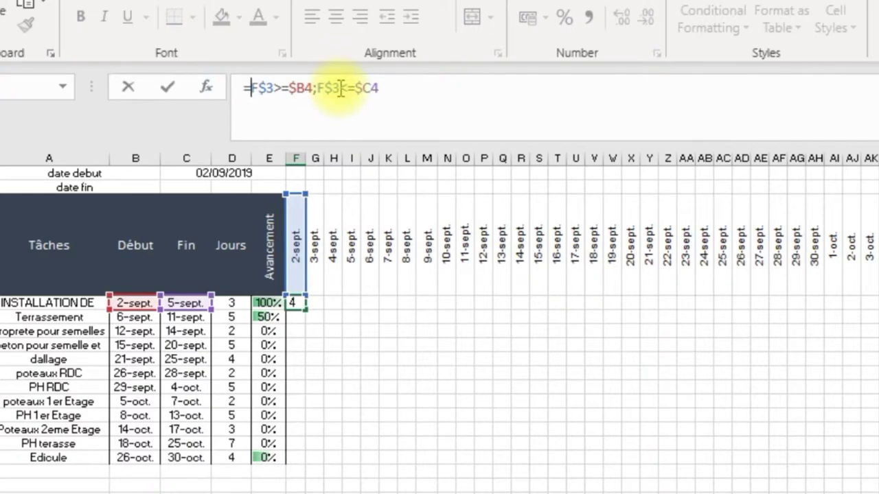
pyautogui.write('and')
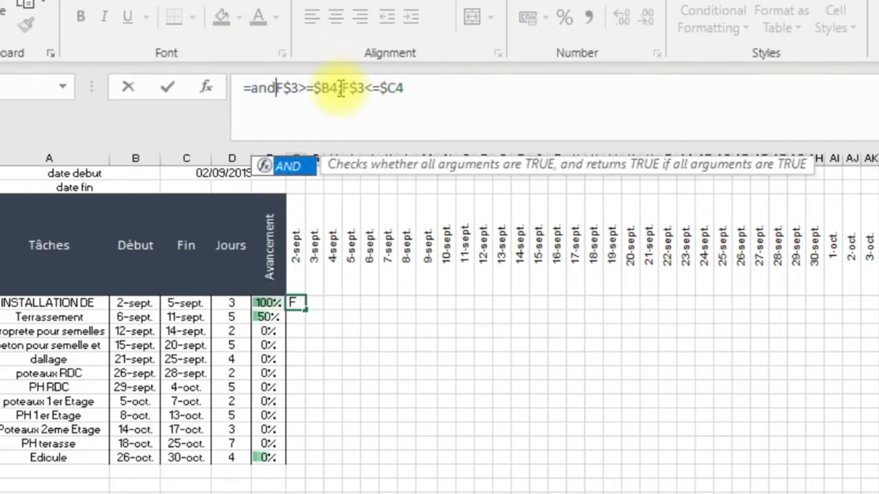
pyautogui.write('(')
# Complete and commit =IF(AND(F$3>=$B4;F$3<=$C4);"X";"") in F4, showing X for 2-sept
pyautogui.click(423, 91)
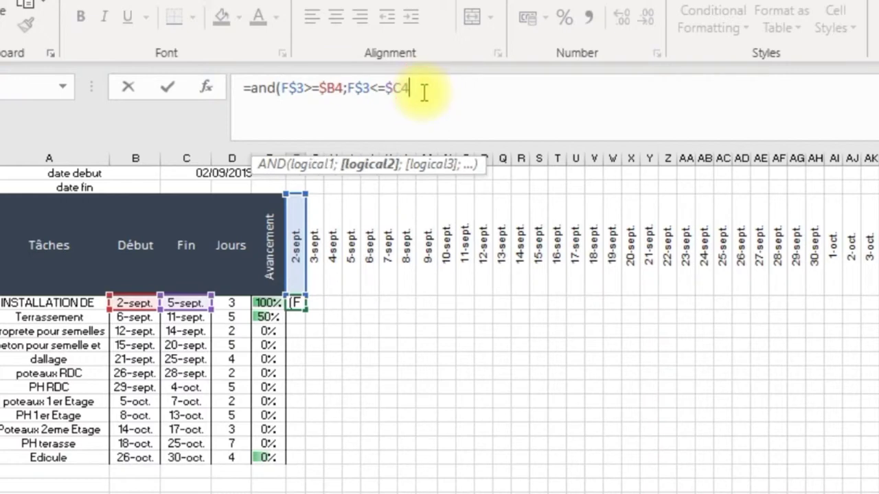
pyautogui.write('=$C4')
pyautogui.write(')')
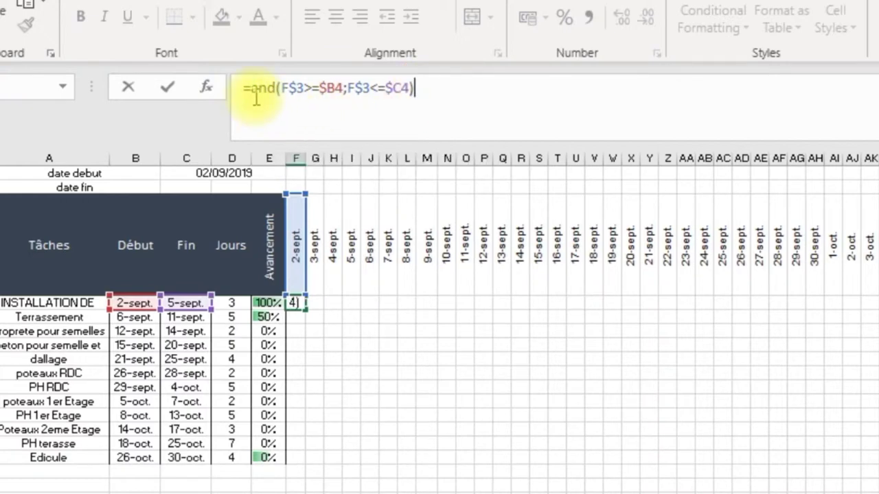
pyautogui.click(252, 88)
pyautogui.moveTo(252, 88); pyautogui.dragTo(430, 87)
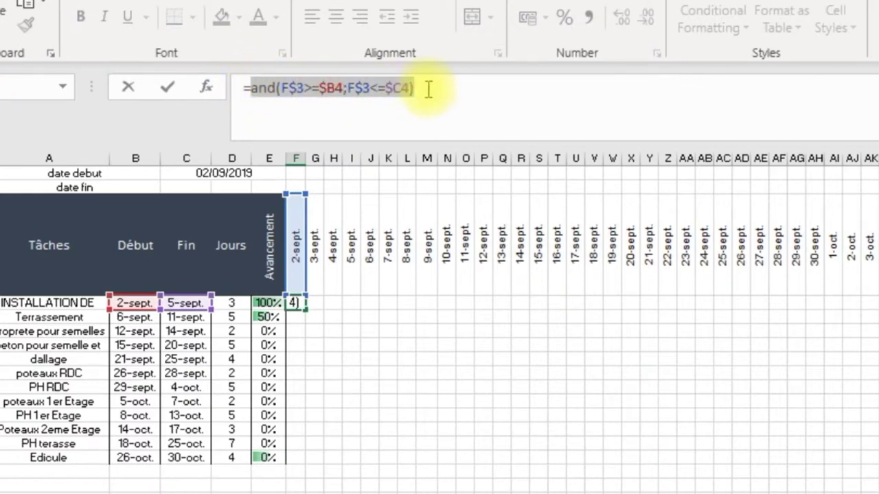
pyautogui.click(253, 88)
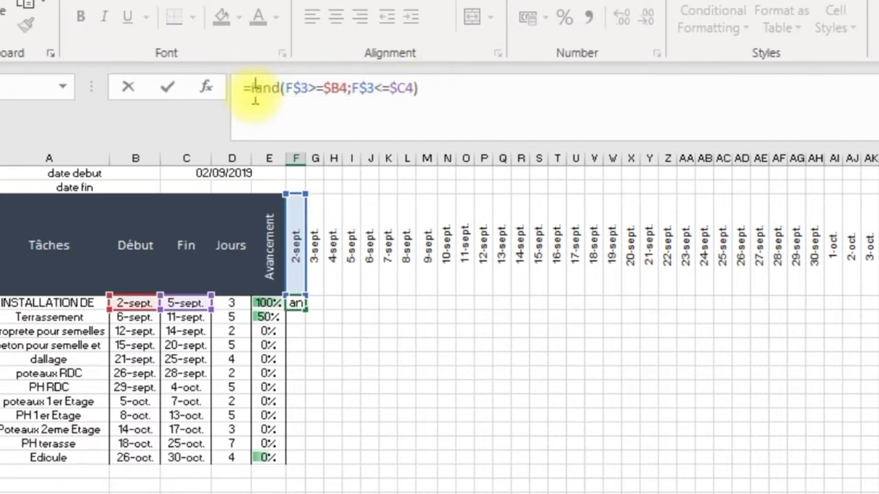
pyautogui.write('if(')
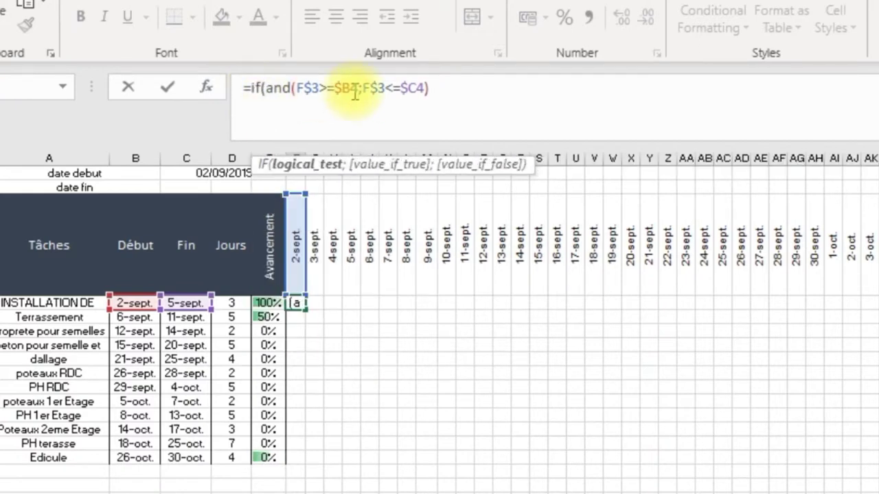
pyautogui.click(455, 87)
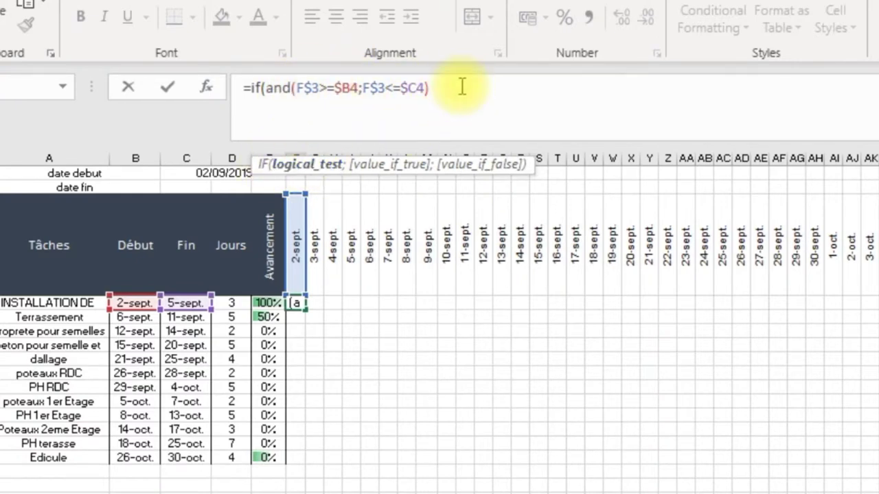
pyautogui.write(';')
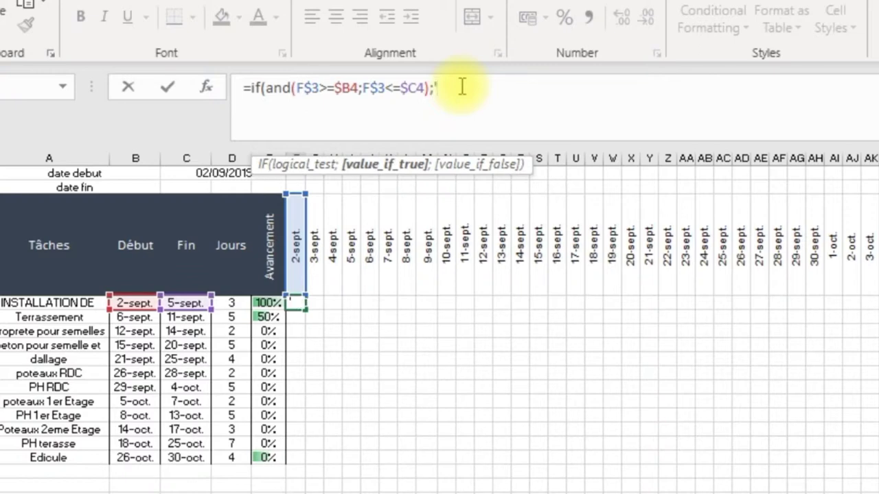
pyautogui.write('"X')
pyautogui.write('"')
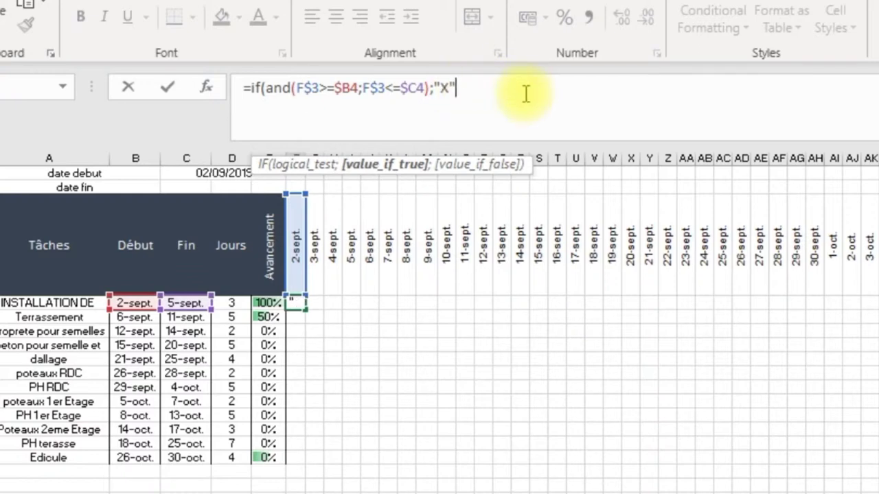
pyautogui.write(';""')
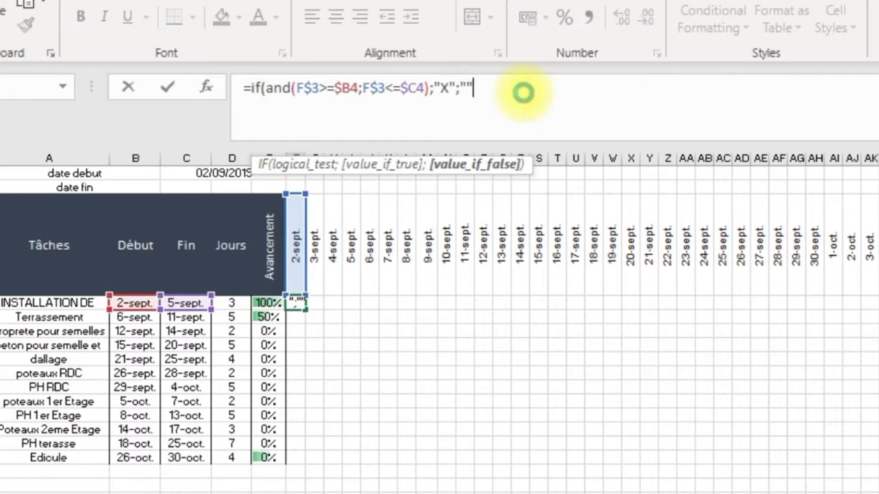
pyautogui.press('Return')
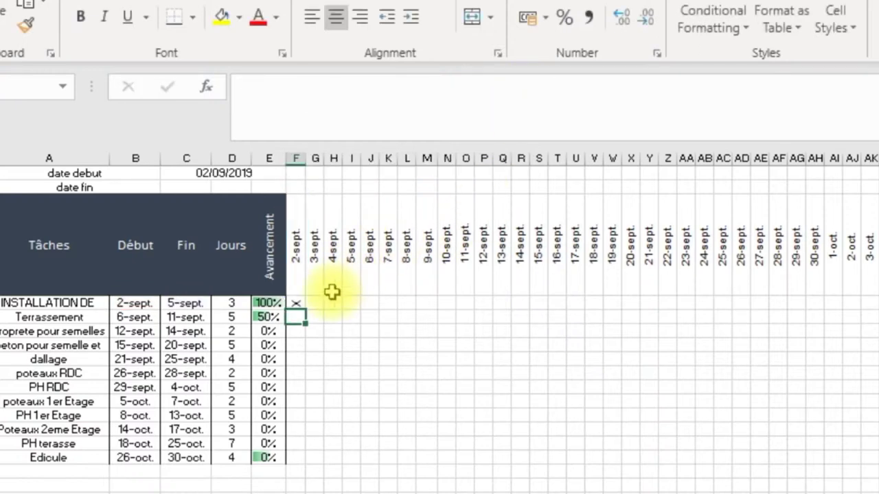
pyautogui.click(301, 303)
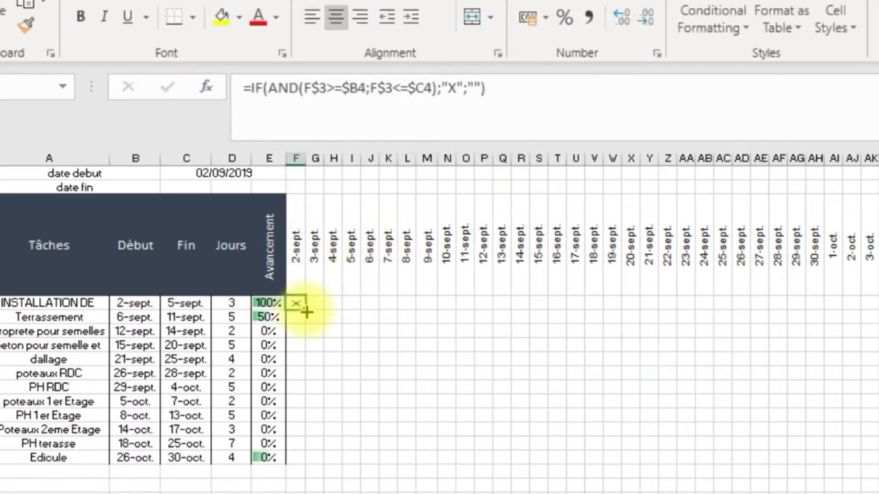
# Fill F4's IF formula right across row 4's date columns, then down to row 15
pyautogui.moveTo(306, 311); pyautogui.dragTo(876, 309)
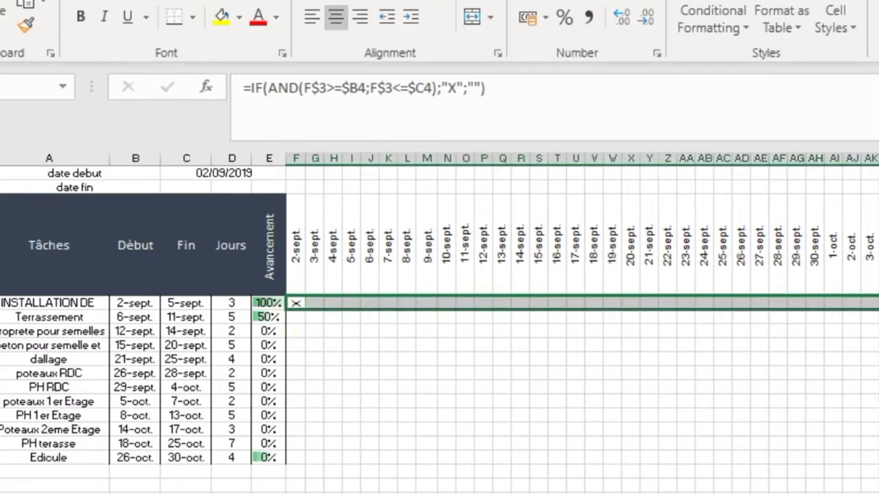
pyautogui.moveTo(875, 309); pyautogui.dragTo(878, 309)
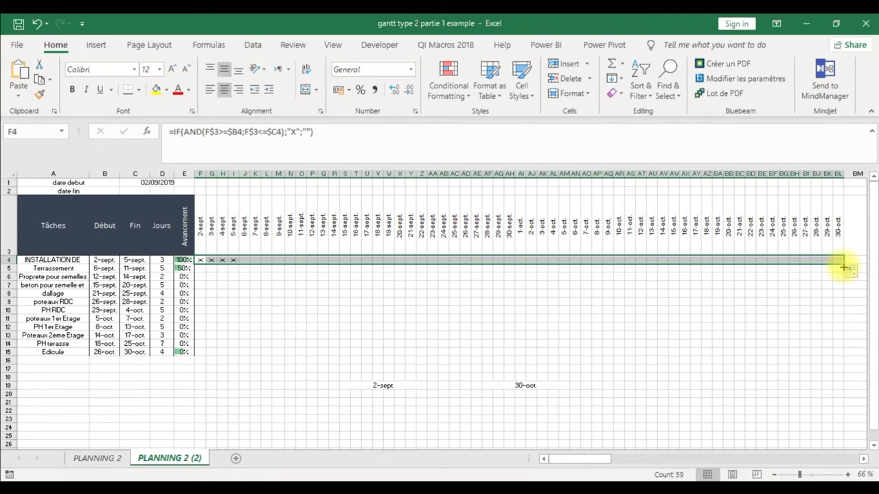
pyautogui.moveTo(843, 267); pyautogui.dragTo(846, 335)
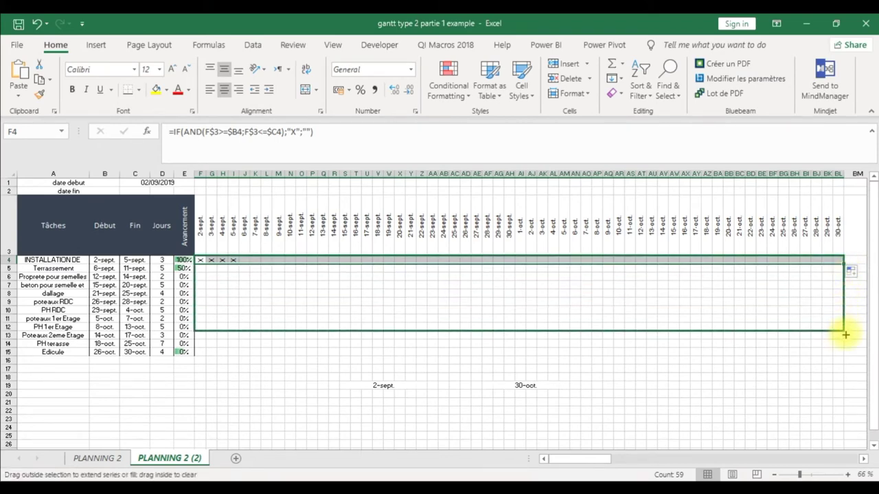
pyautogui.moveTo(845, 335); pyautogui.dragTo(846, 353)
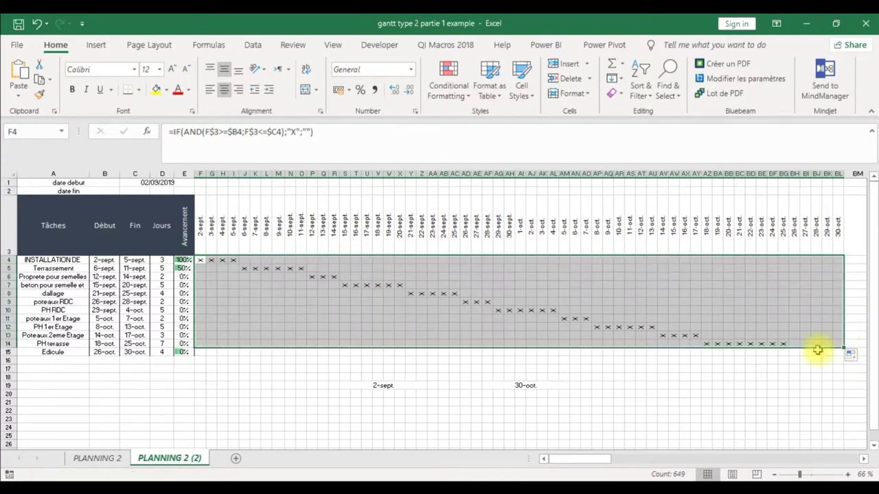
pyautogui.click(553, 294)
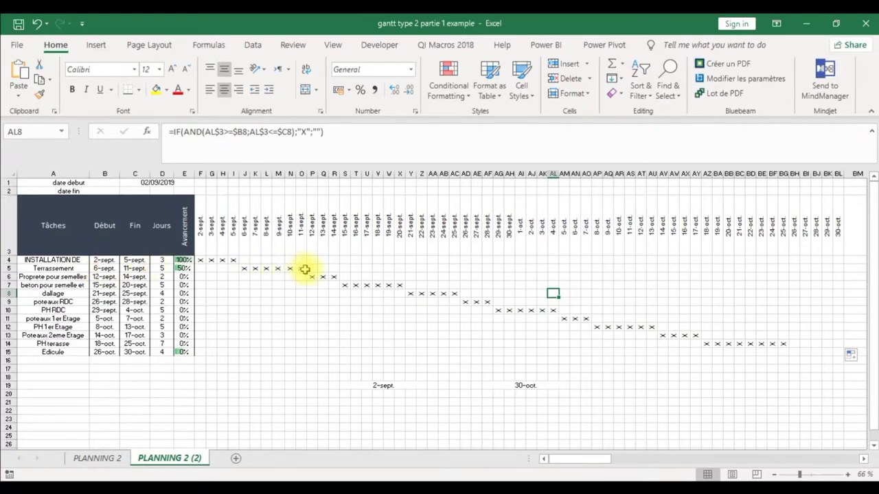
pyautogui.click(131, 328)
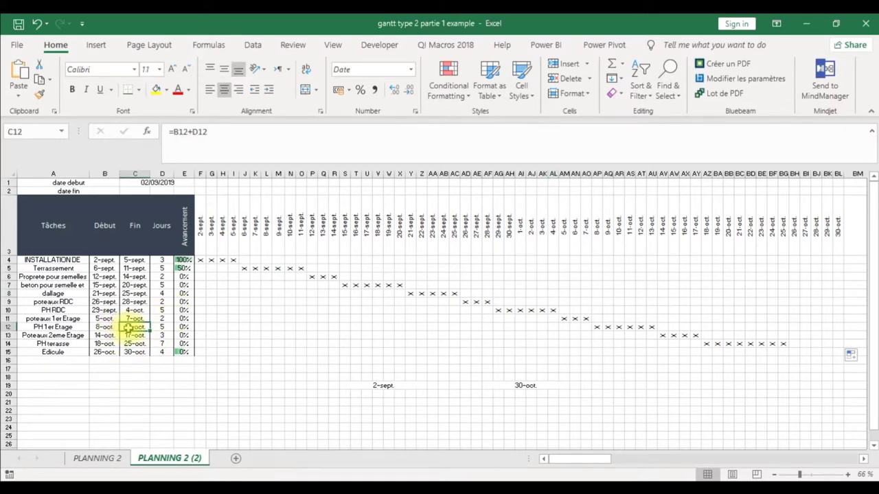
pyautogui.click(9, 327)
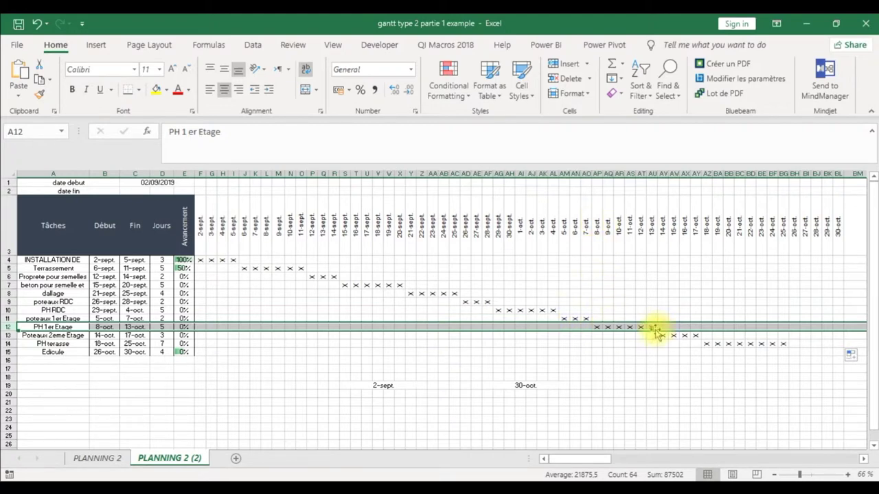
pyautogui.click(465, 343)
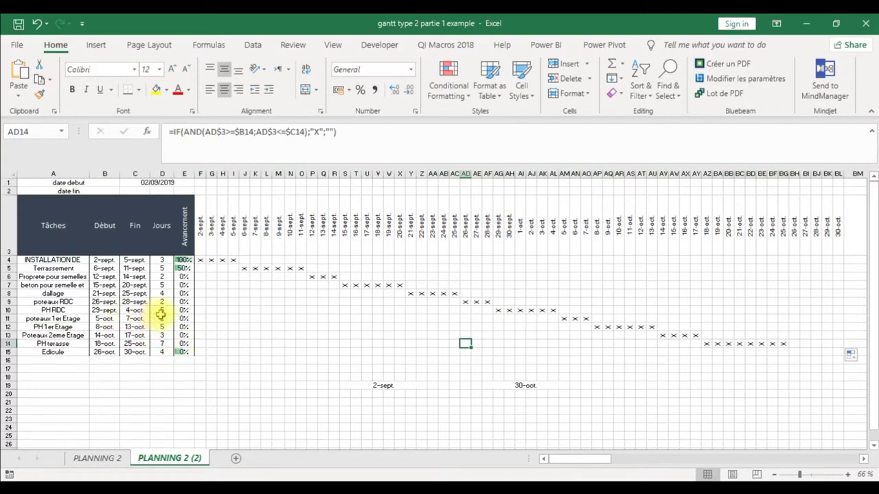
pyautogui.click(162, 319)
pyautogui.click(166, 276)
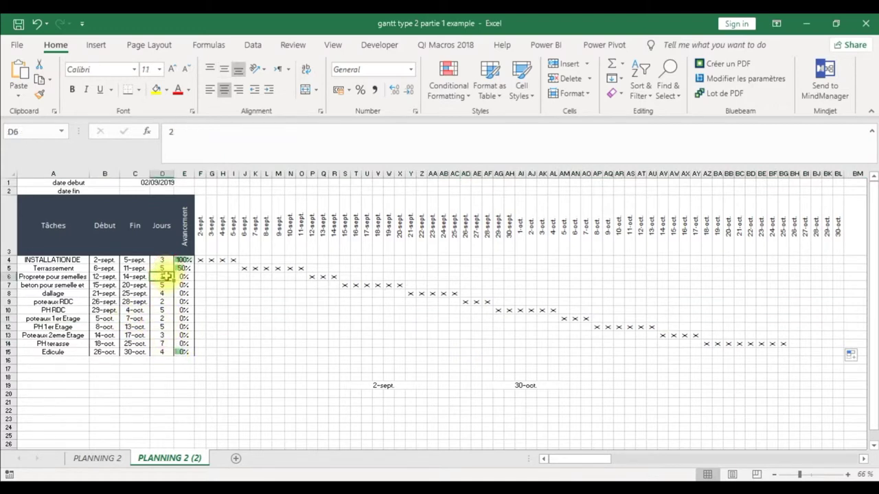
pyautogui.click(164, 300)
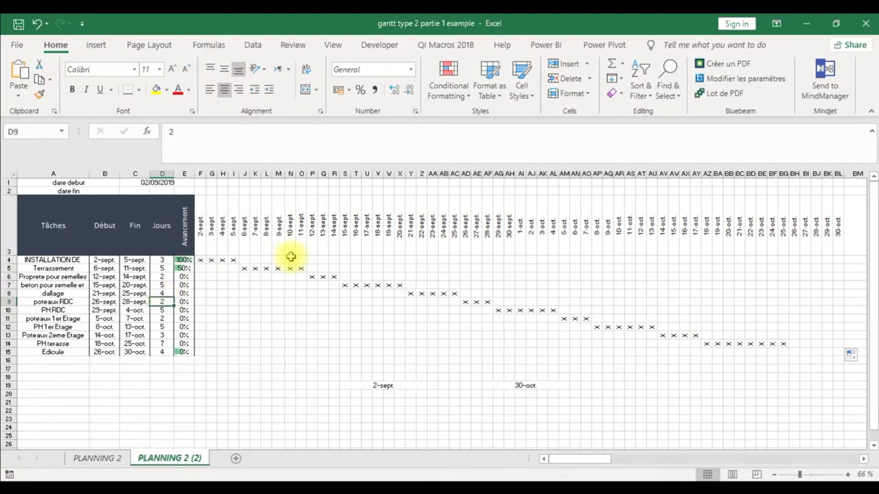
# Set the poteaux RDC duration in D9 to 5 days
pyautogui.write('5')
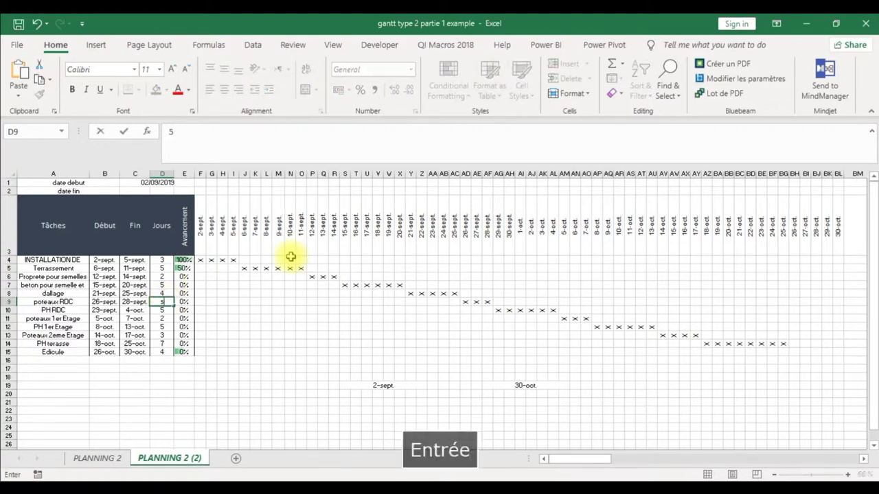
pyautogui.press('Return')
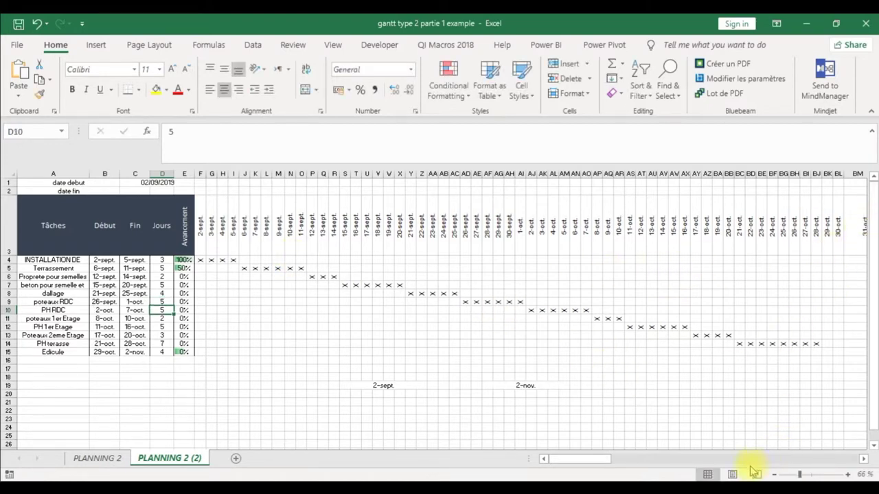
pyautogui.moveTo(584, 458); pyautogui.dragTo(593, 461)
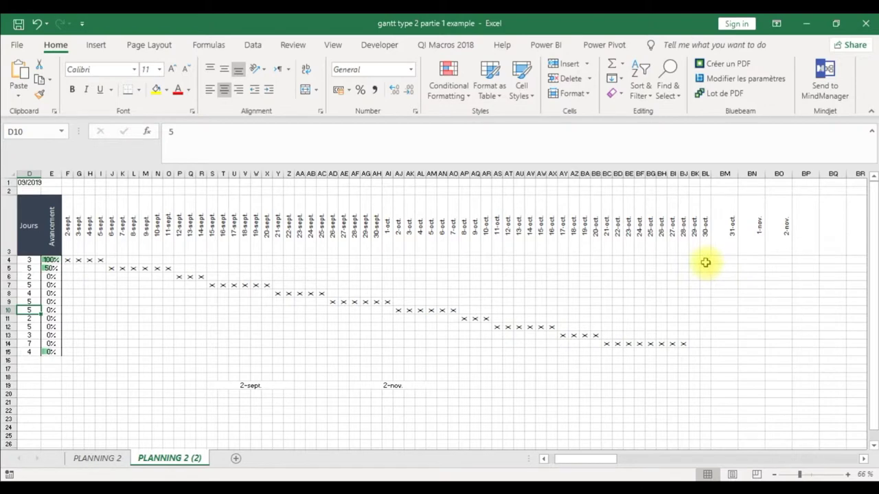
# Copy column BJ's X formulas into new date columns through BO and narrow column BN
pyautogui.moveTo(684, 261); pyautogui.dragTo(689, 345)
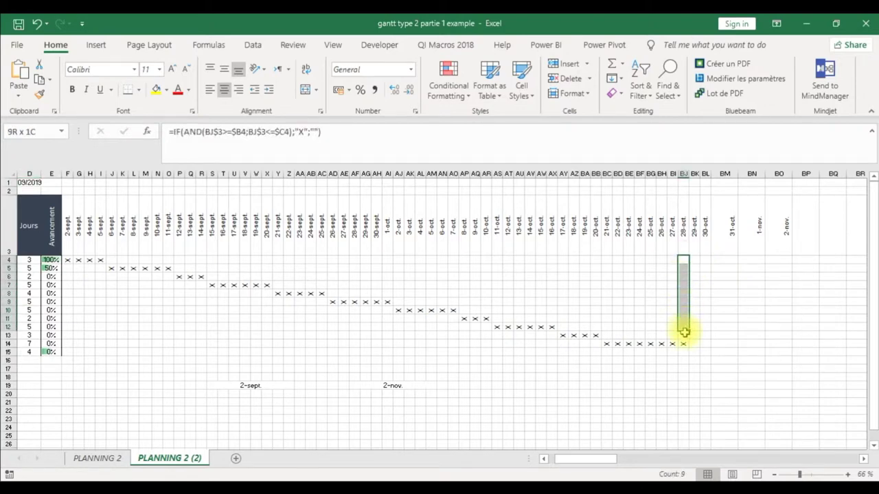
pyautogui.moveTo(690, 348); pyautogui.dragTo(792, 338)
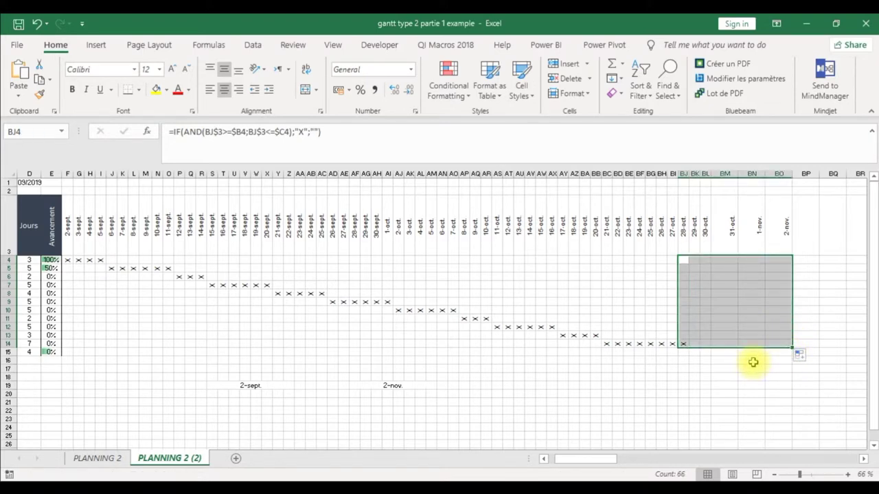
pyautogui.moveTo(127, 335); pyautogui.dragTo(848, 363)
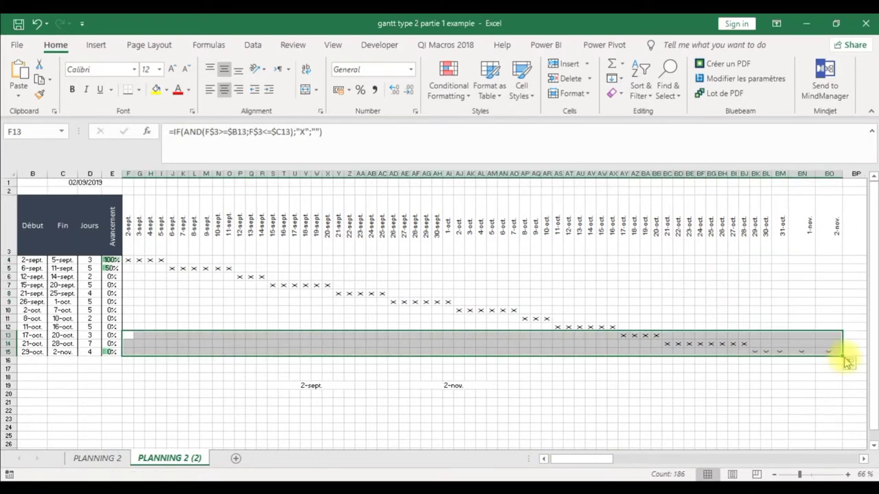
pyautogui.click(788, 173)
pyautogui.moveTo(811, 173)
pyautogui.mouseDown()
pyautogui.moveTo(801, 173)
pyautogui.moveTo(821, 174)
pyautogui.mouseUp()
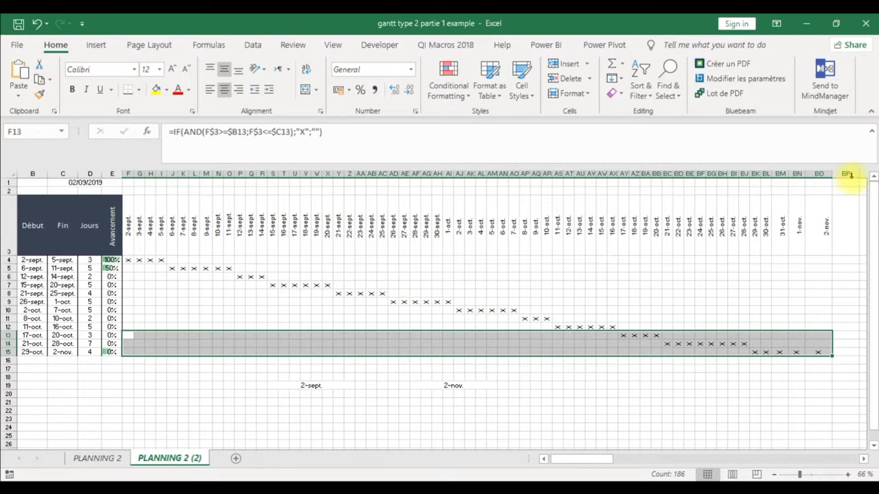
# Select the schedule grid F4:BO15 and open the Conditional Formatting menu
pyautogui.click(543, 459)
pyautogui.click(441, 402)
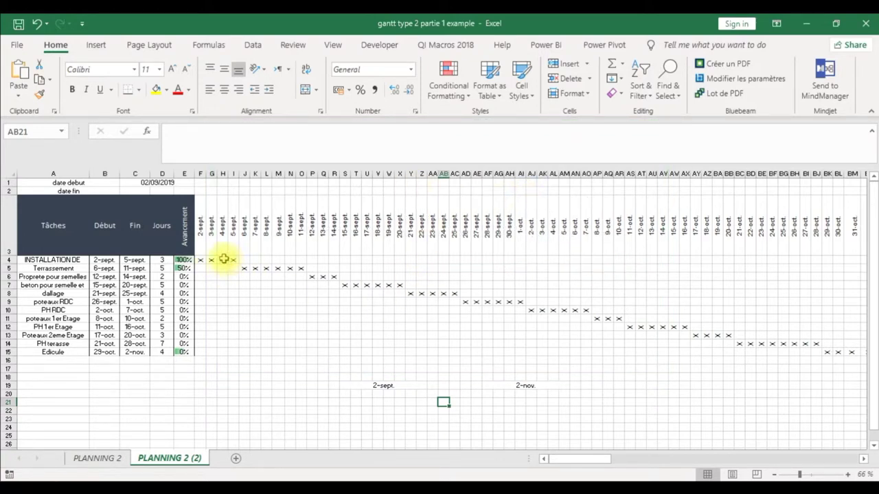
pyautogui.moveTo(201, 259)
pyautogui.mouseDown()
pyautogui.moveTo(863, 351)
pyautogui.moveTo(666, 355)
pyautogui.mouseUp()
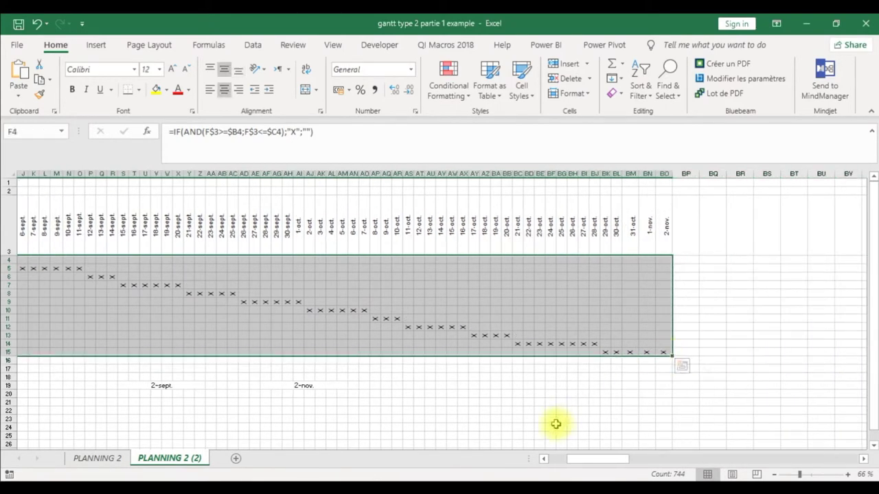
pyautogui.moveTo(588, 459); pyautogui.dragTo(560, 467)
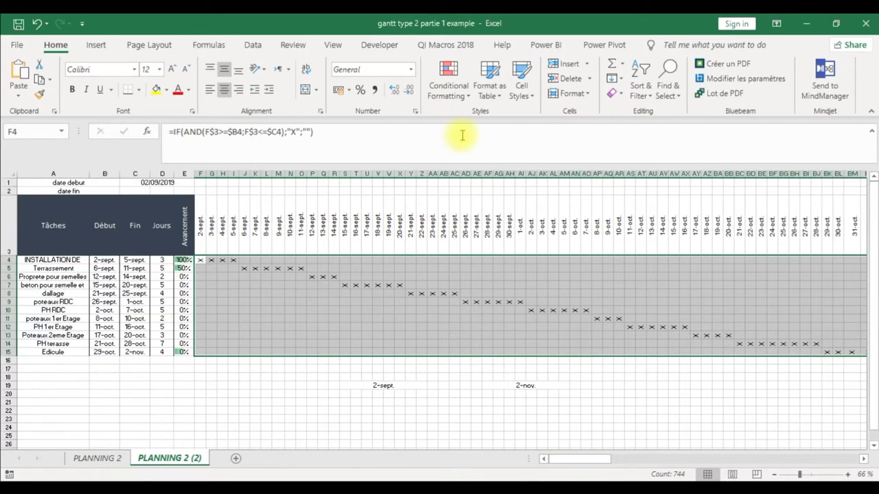
pyautogui.click(449, 89)
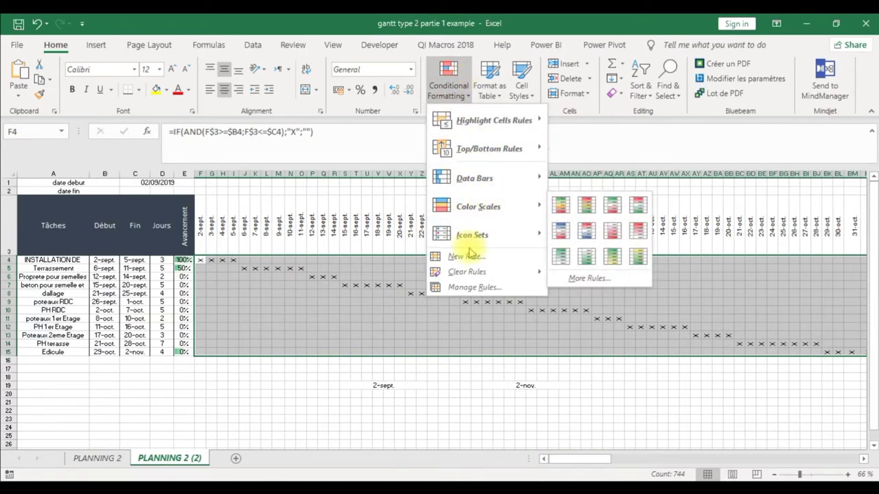
# Create a New Formatting Rule matching Specific Text containing 'X'
pyautogui.click(466, 255)
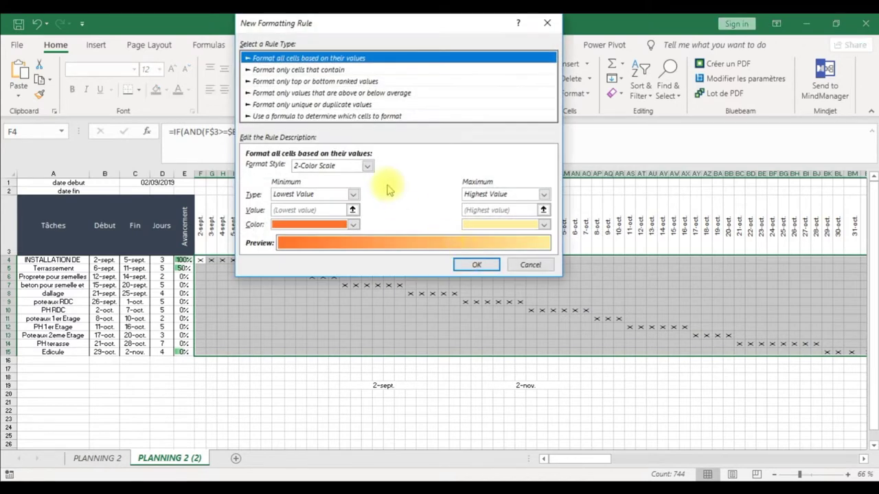
pyautogui.moveTo(327, 22); pyautogui.dragTo(500, 39)
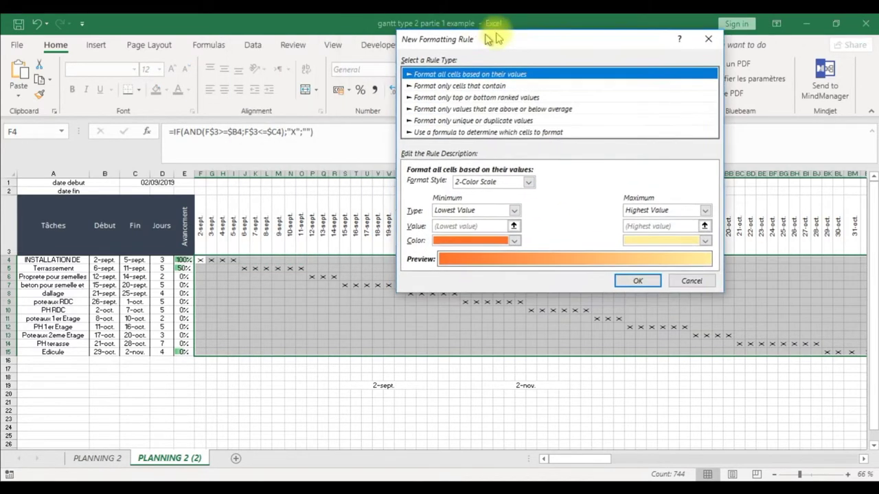
pyautogui.click(492, 132)
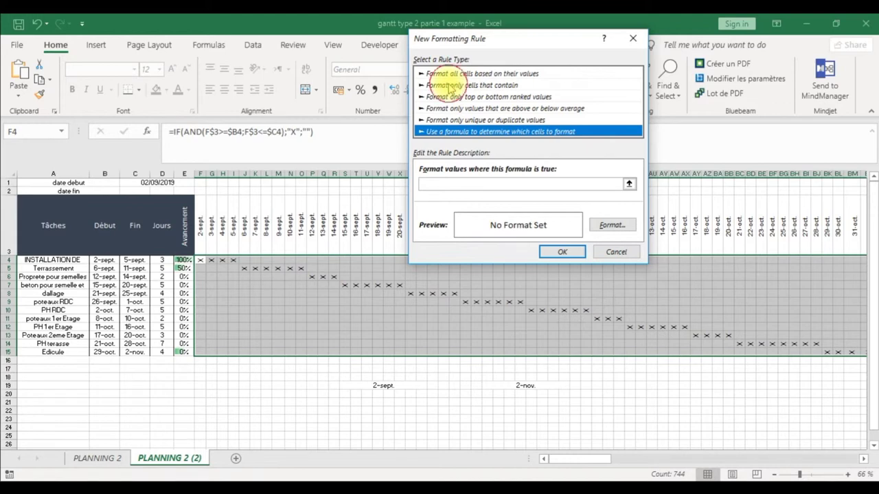
pyautogui.click(451, 86)
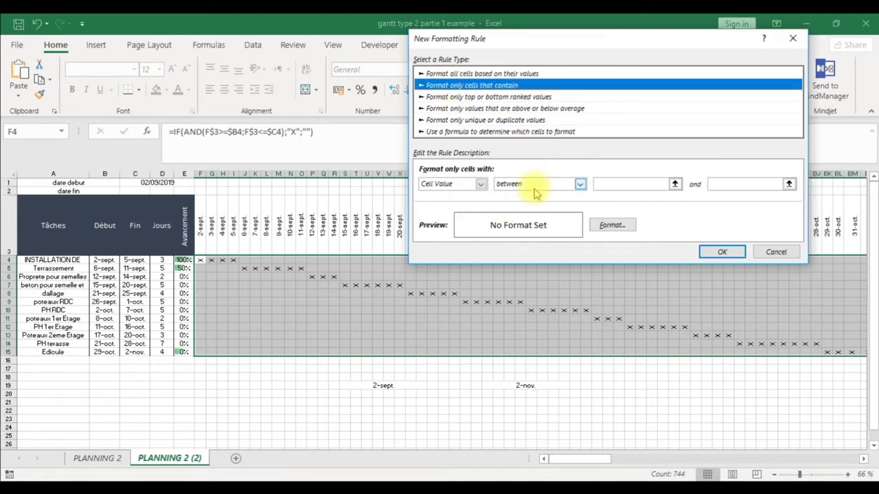
pyautogui.click(481, 184)
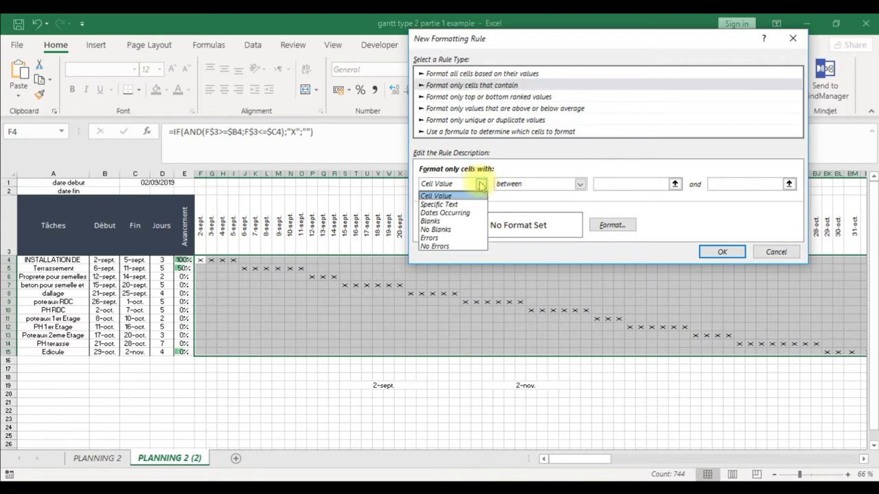
pyautogui.click(453, 204)
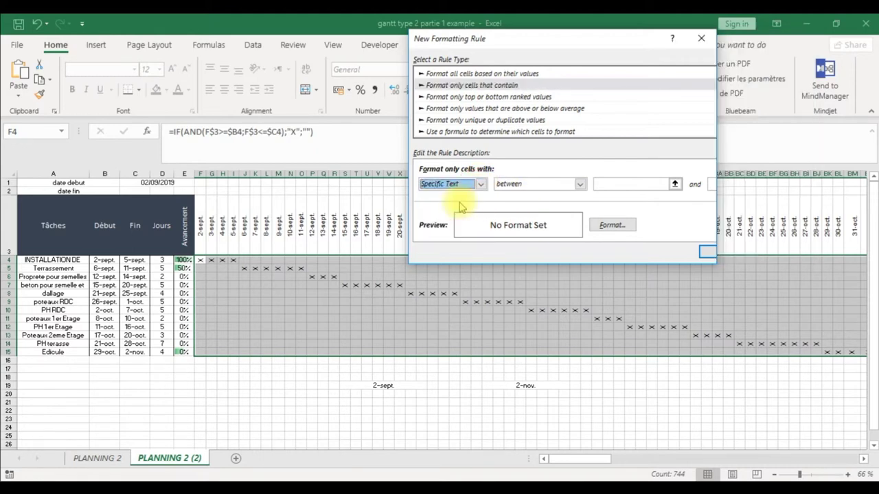
pyautogui.click(553, 184)
pyautogui.click(551, 183)
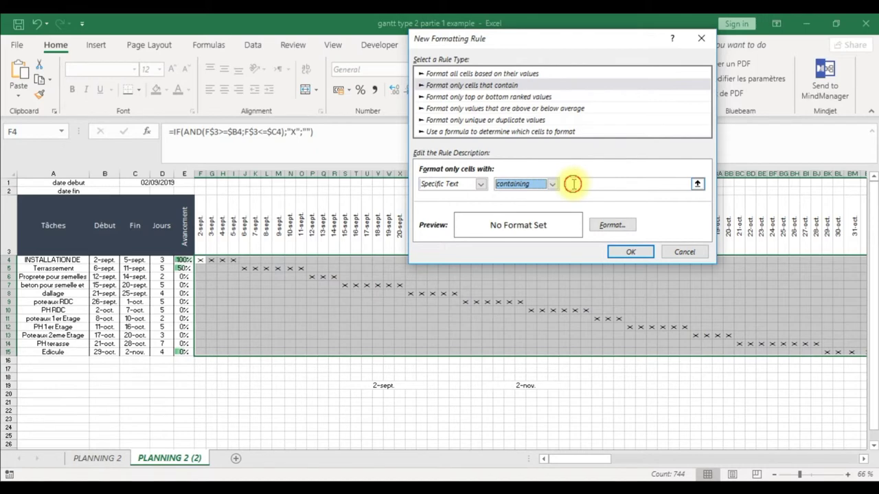
pyautogui.click(573, 184)
pyautogui.write('X')
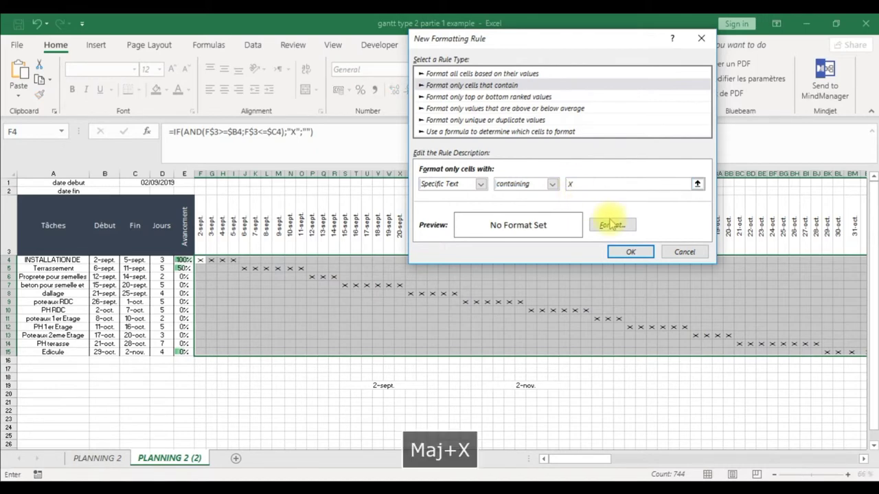
pyautogui.click(608, 225)
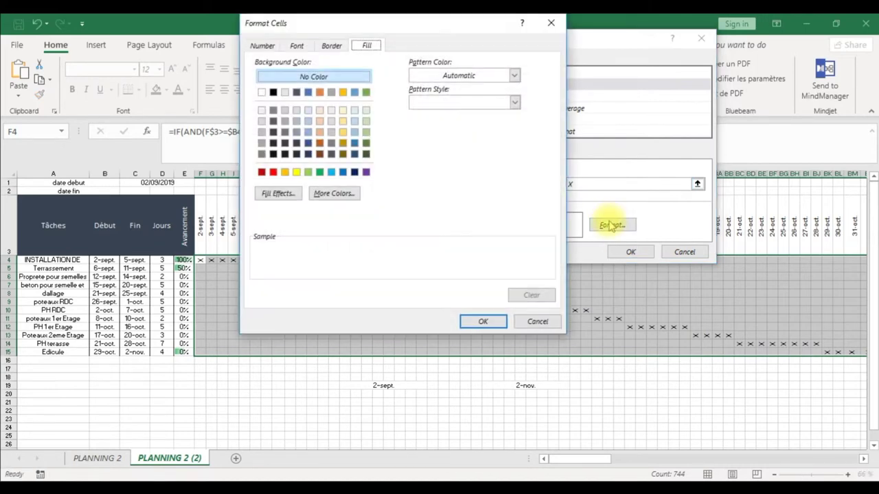
# Give the X rule a red font colour and a solid red fill, then apply it to the grid
pyautogui.click(302, 48)
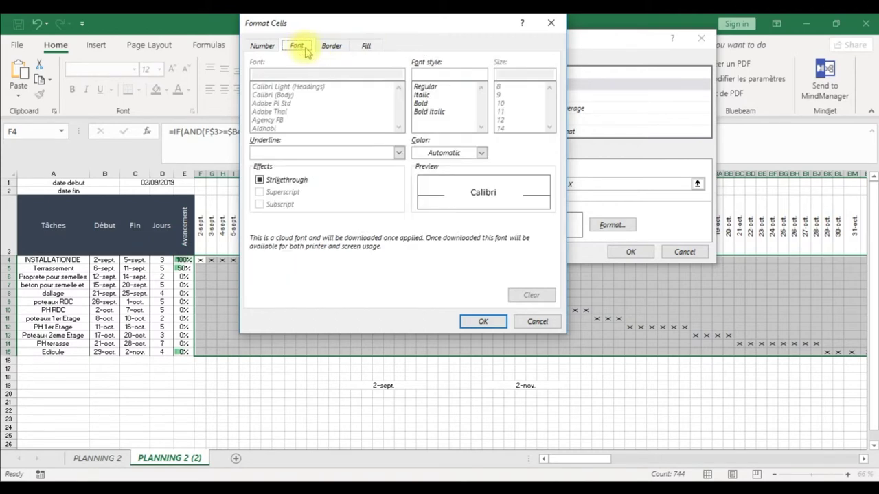
pyautogui.click(481, 153)
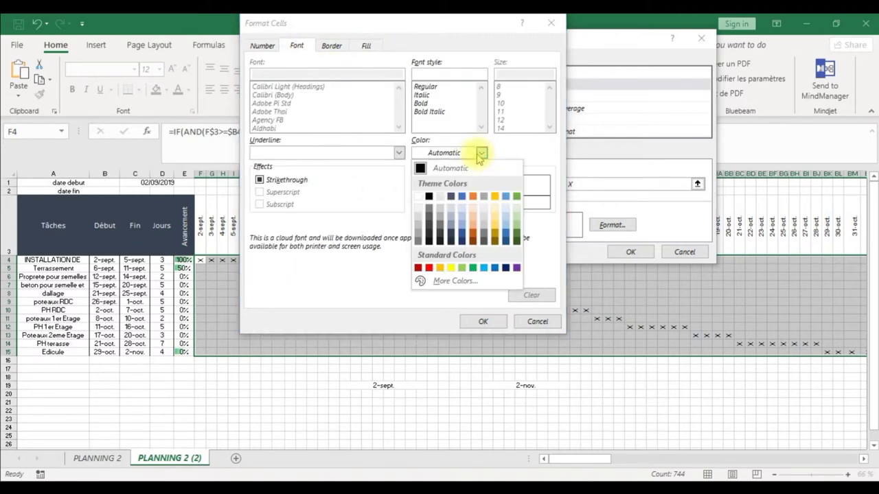
pyautogui.click(484, 321)
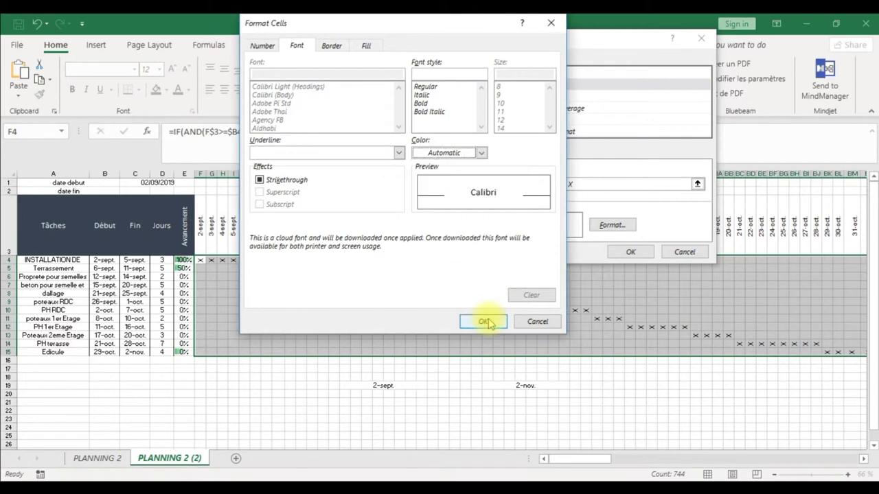
pyautogui.click(441, 154)
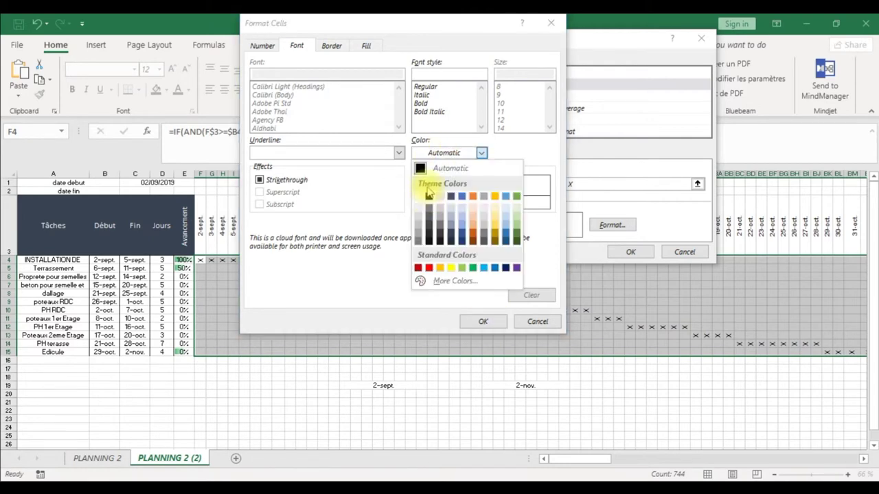
pyautogui.click(429, 268)
pyautogui.click(482, 321)
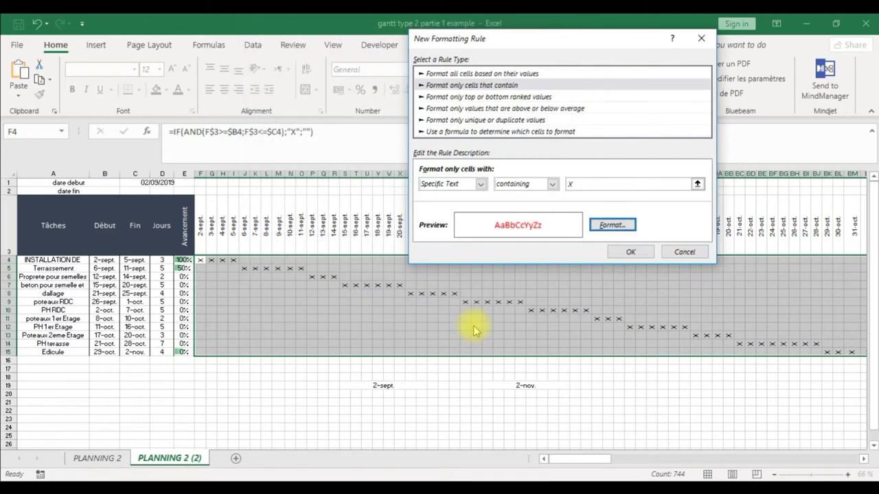
pyautogui.click(608, 227)
pyautogui.click(369, 46)
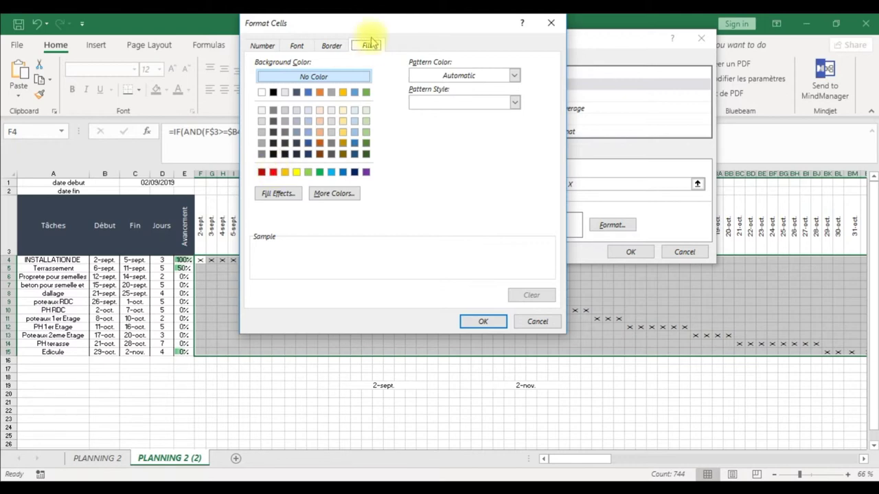
pyautogui.click(275, 174)
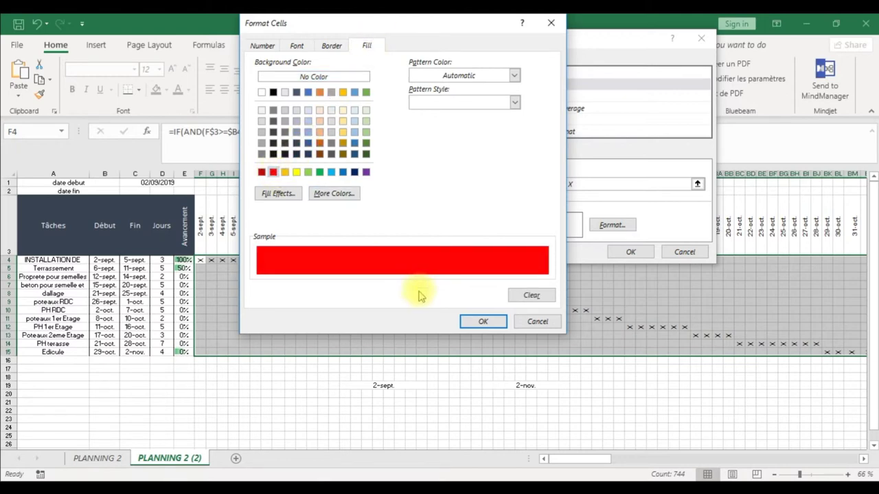
pyautogui.click(480, 322)
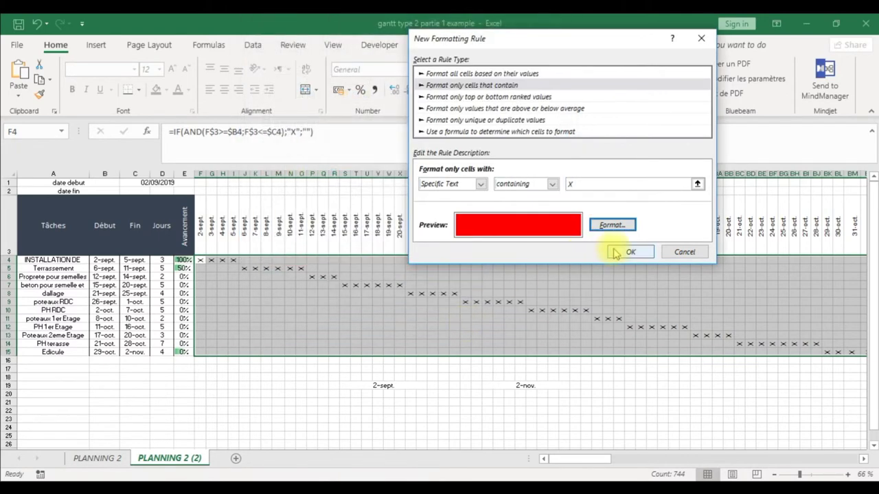
pyautogui.click(617, 253)
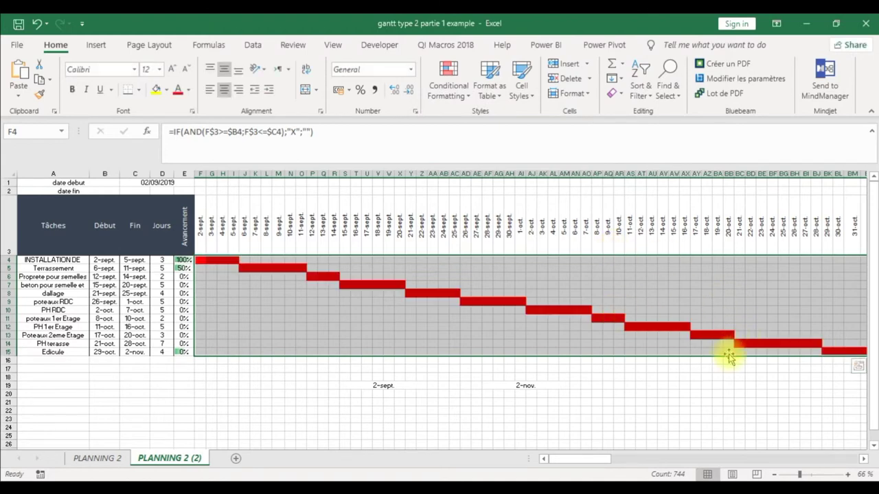
# Change the durations in D7 to 4 days and D10 to 3 days
pyautogui.moveTo(582, 459)
pyautogui.mouseDown()
pyautogui.moveTo(598, 464)
pyautogui.moveTo(559, 464)
pyautogui.mouseUp()
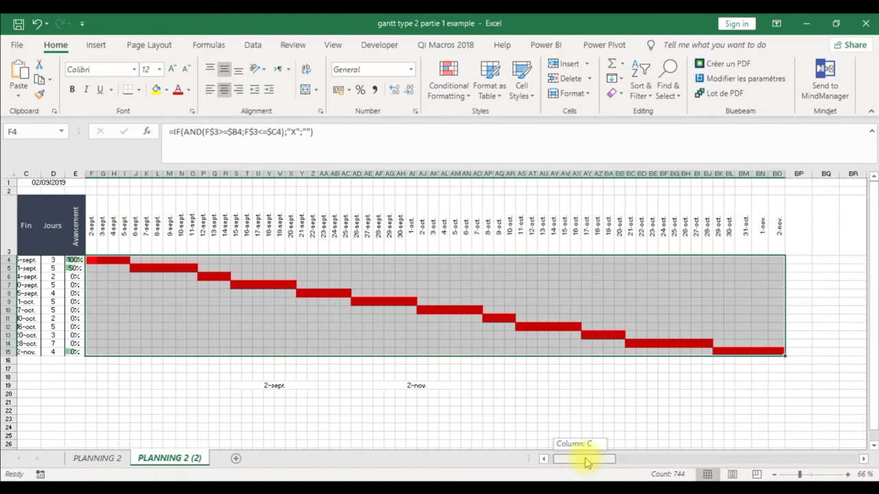
pyautogui.click(473, 432)
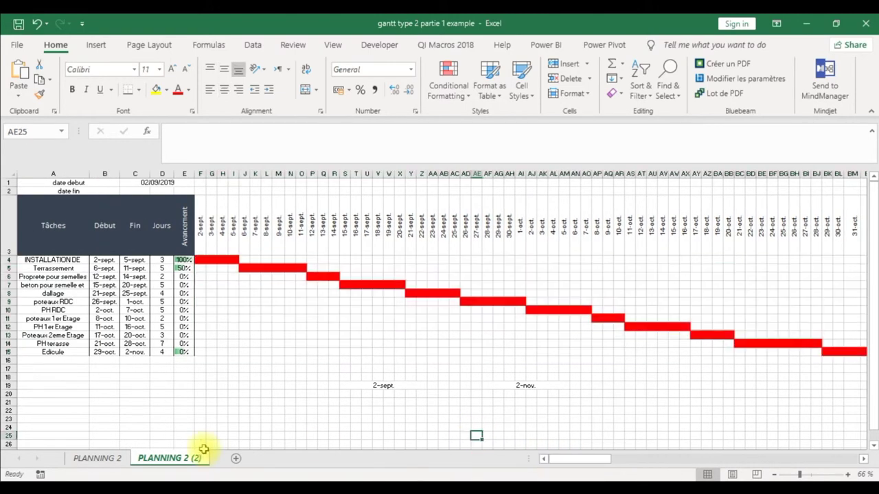
pyautogui.click(184, 403)
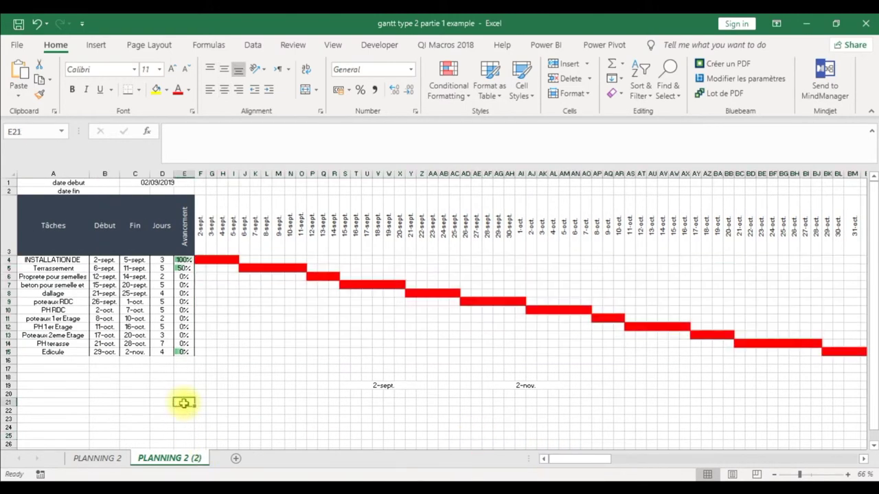
pyautogui.click(163, 285)
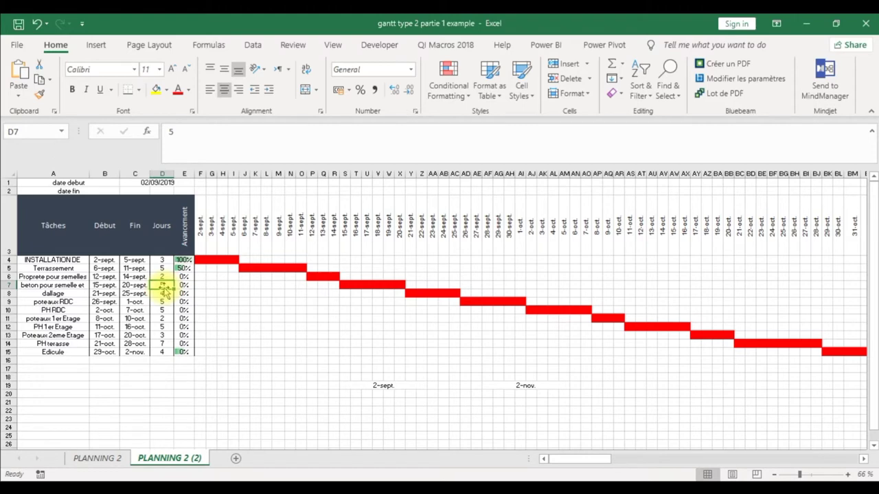
pyautogui.write('4')
pyautogui.press('Return')
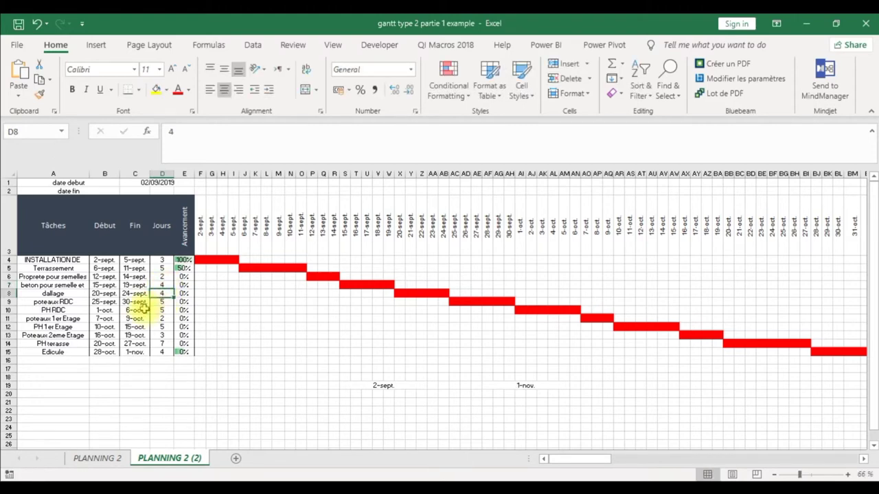
pyautogui.click(159, 310)
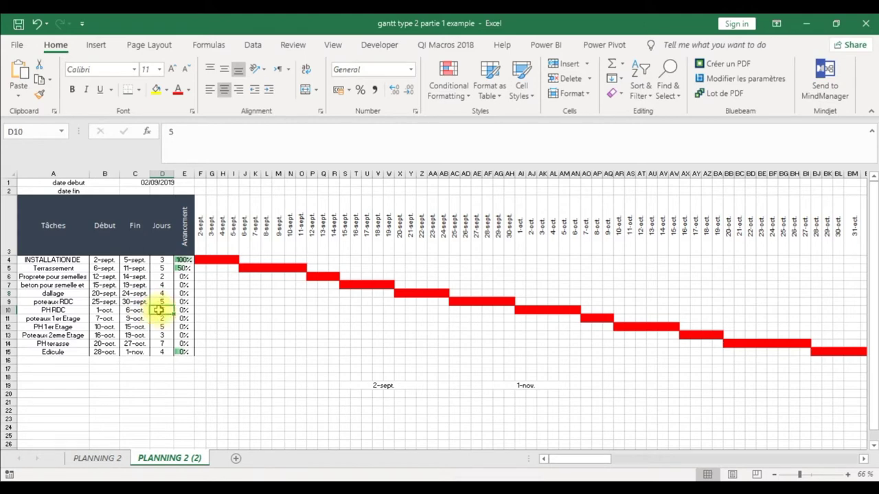
pyautogui.write('3')
pyautogui.press('Return')
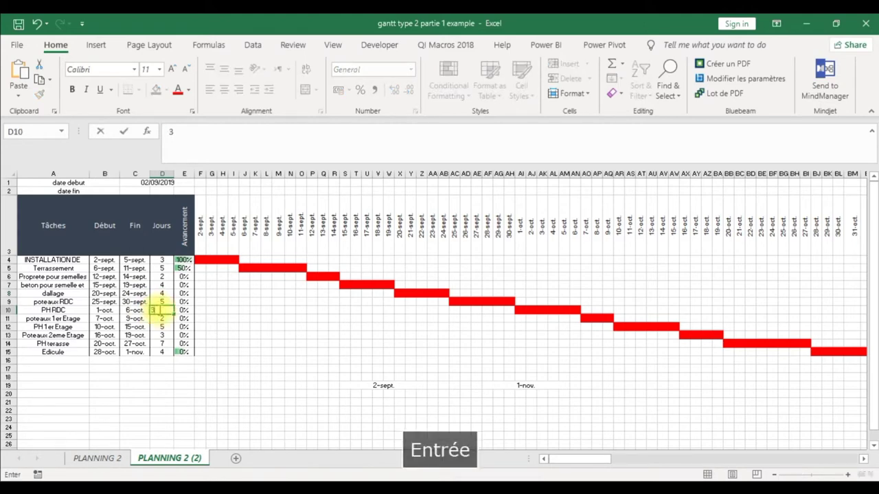
# Set the INSTALLATION DE duration in D4 to 2 days and D5 to 4 days
pyautogui.click(164, 262)
pyautogui.write('2')
pyautogui.press('Return')
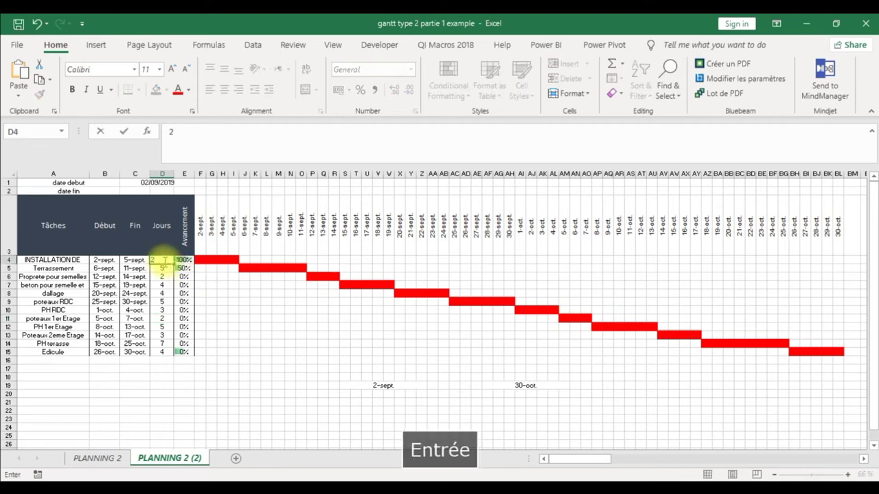
pyautogui.write('4')
pyautogui.press('Return')
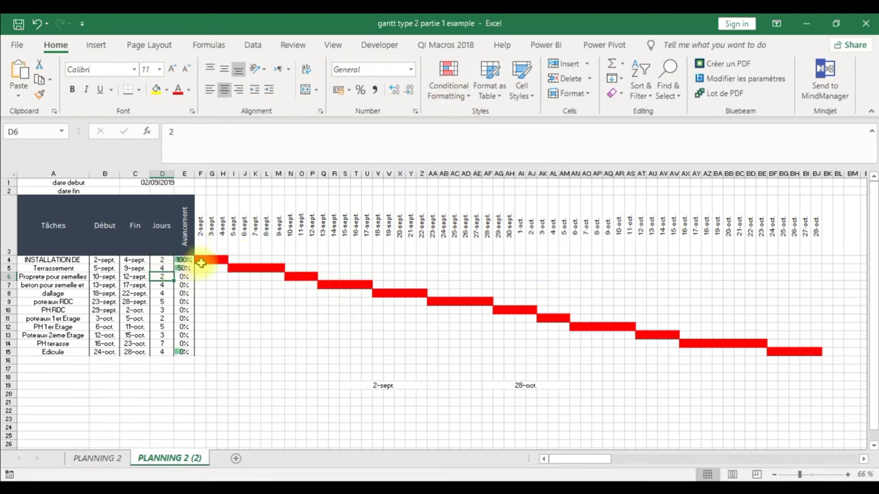
pyautogui.moveTo(201, 260); pyautogui.dragTo(343, 351)
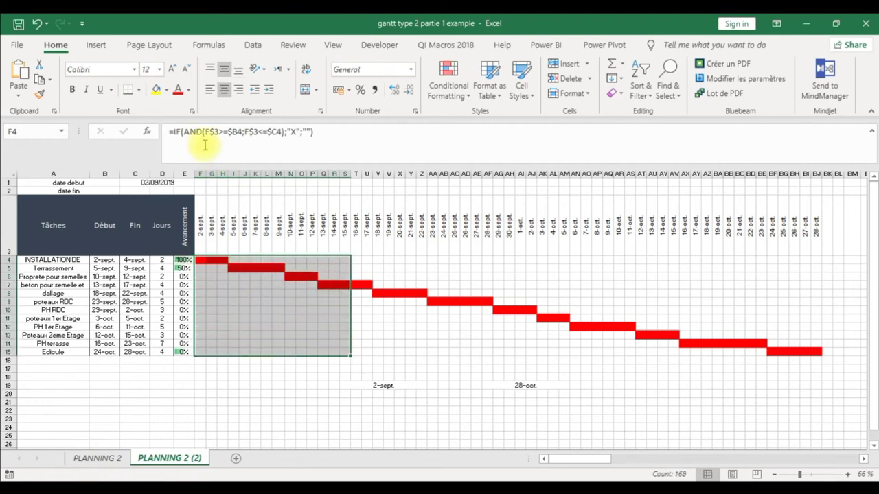
pyautogui.click(141, 90)
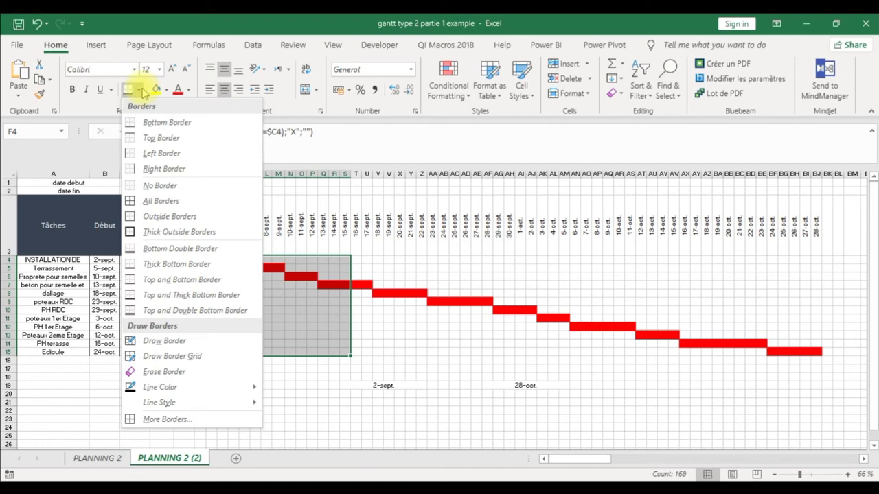
pyautogui.click(398, 328)
pyautogui.click(400, 327)
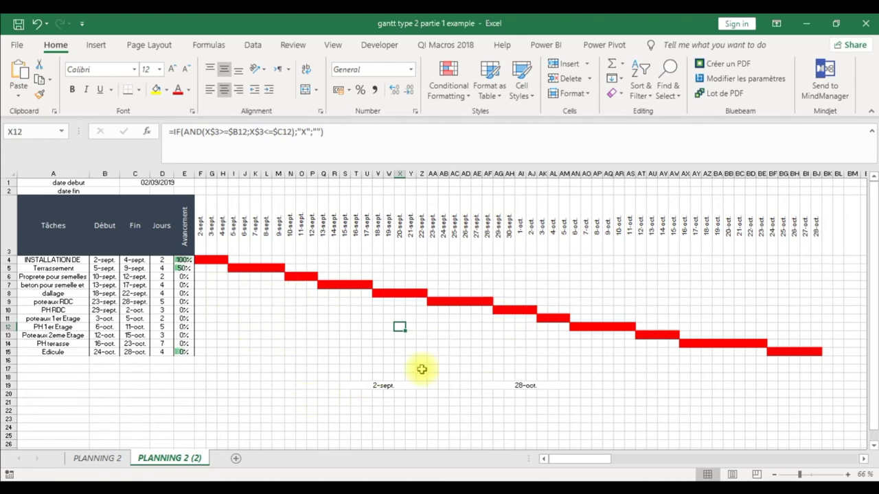
pyautogui.click(334, 360)
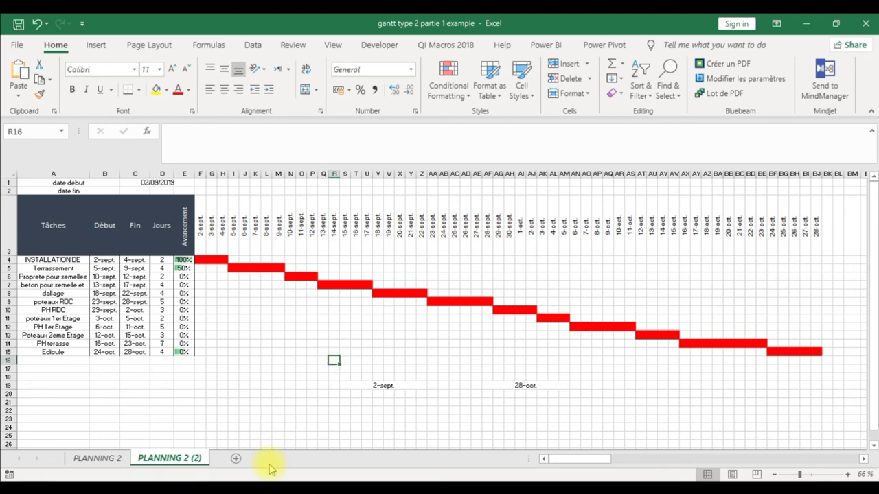
pyautogui.moveTo(267, 481)
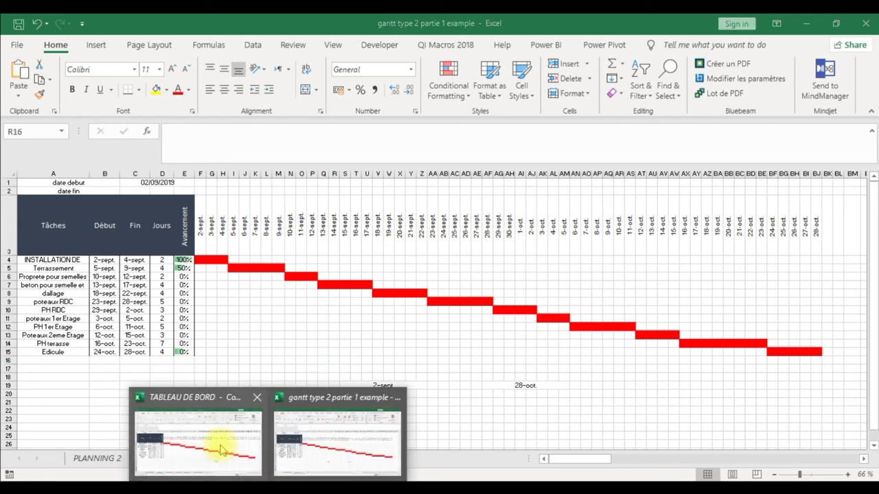
# Switch to the TABLEAU DE BORD workbook and show its PLANNING 3 sheet
pyautogui.click(221, 447)
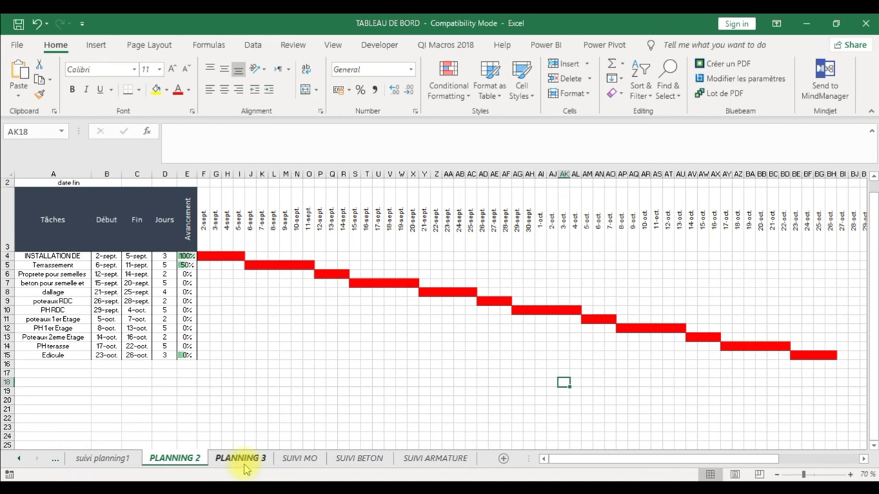
pyautogui.click(241, 458)
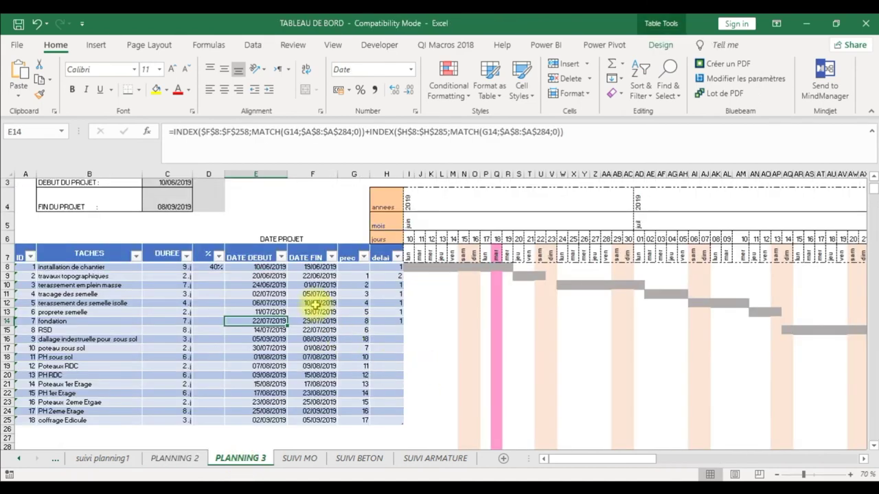